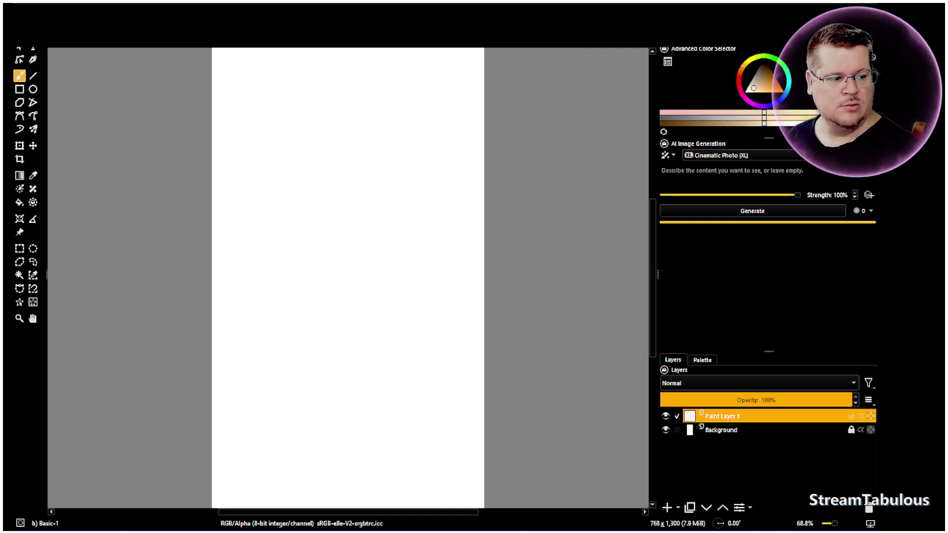
# Open the style preset settings and examine the checkpoints folder, the LoRA folder and the list of available model checkpoints
pyautogui.click(869, 195)
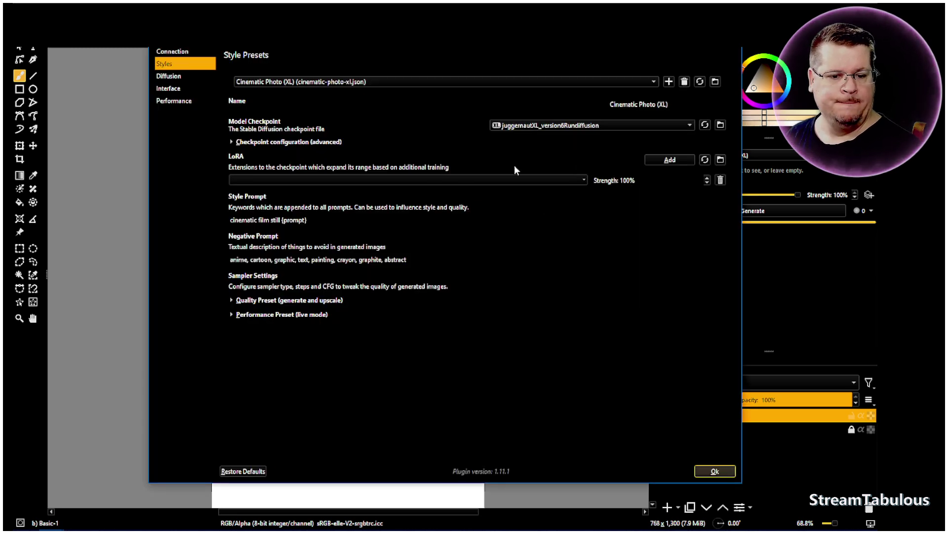
pyautogui.click(720, 125)
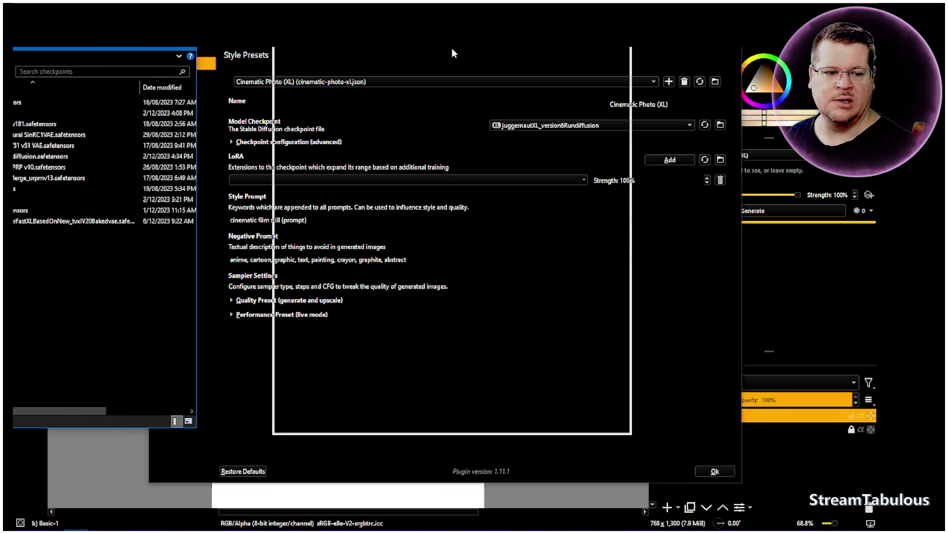
pyautogui.click(798, 148)
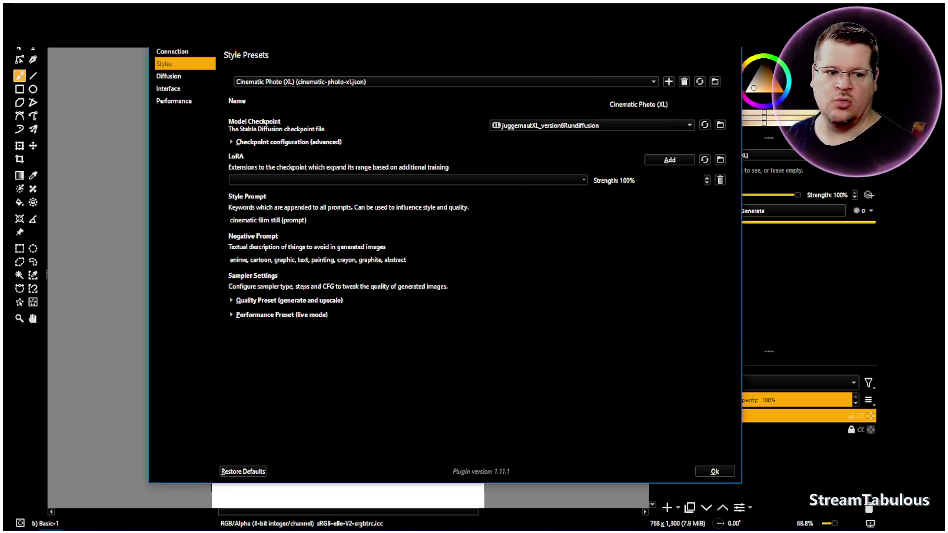
pyautogui.click(721, 162)
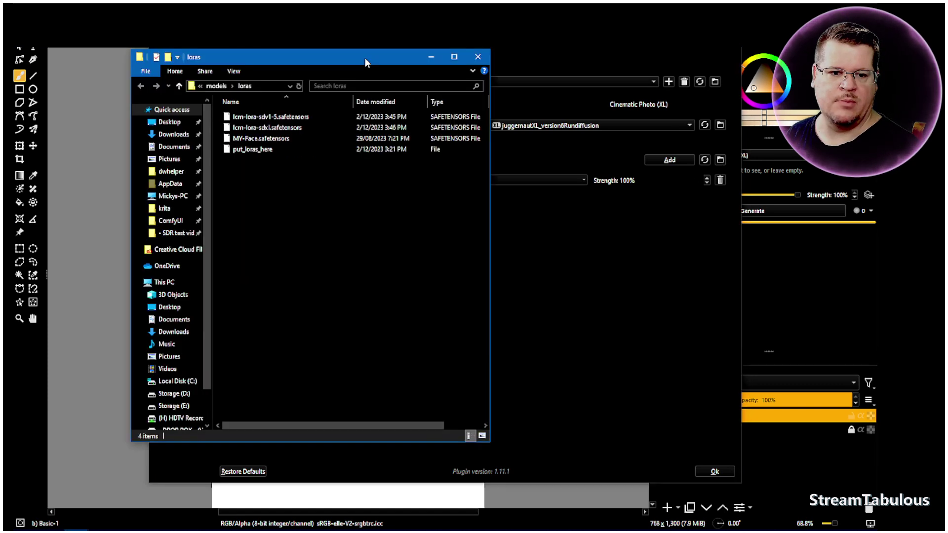
pyautogui.click(769, 169)
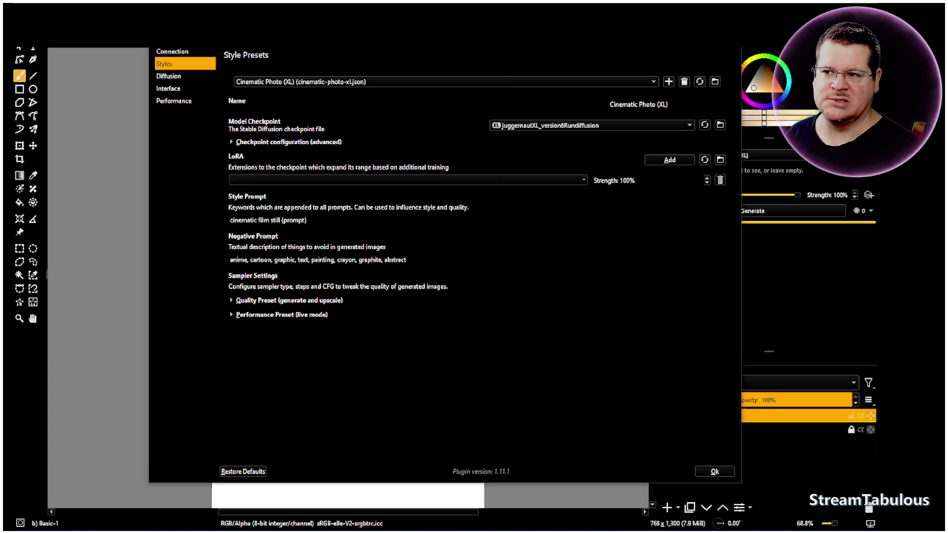
pyautogui.click(595, 129)
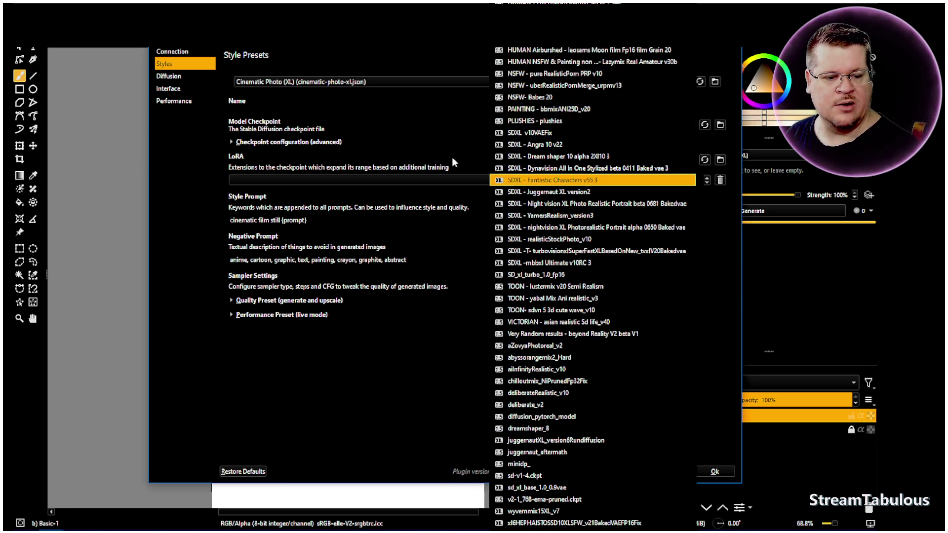
pyautogui.click(442, 130)
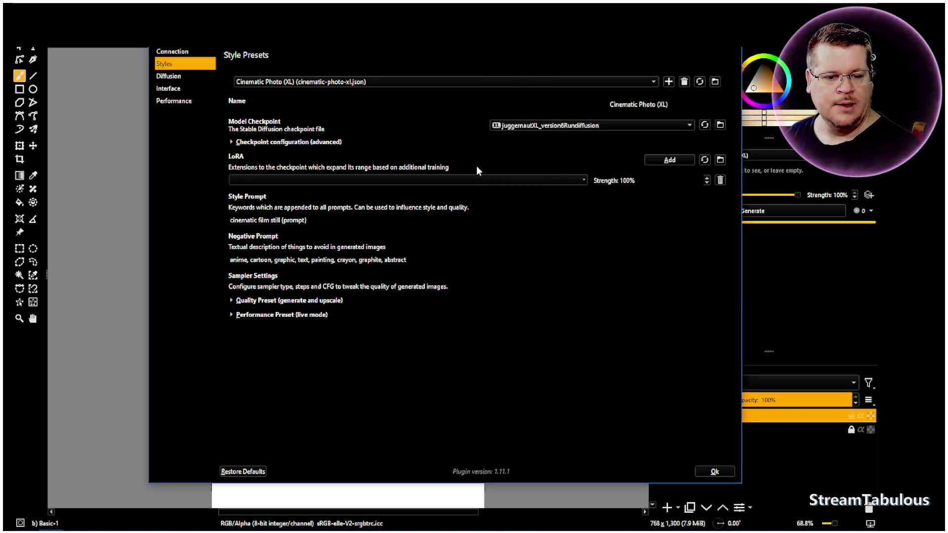
# Switch to the "- TESTS" style preset and set its LoRA to Style-Mine.safetensors from the My Loras folder
pyautogui.click(367, 83)
pyautogui.click(279, 163)
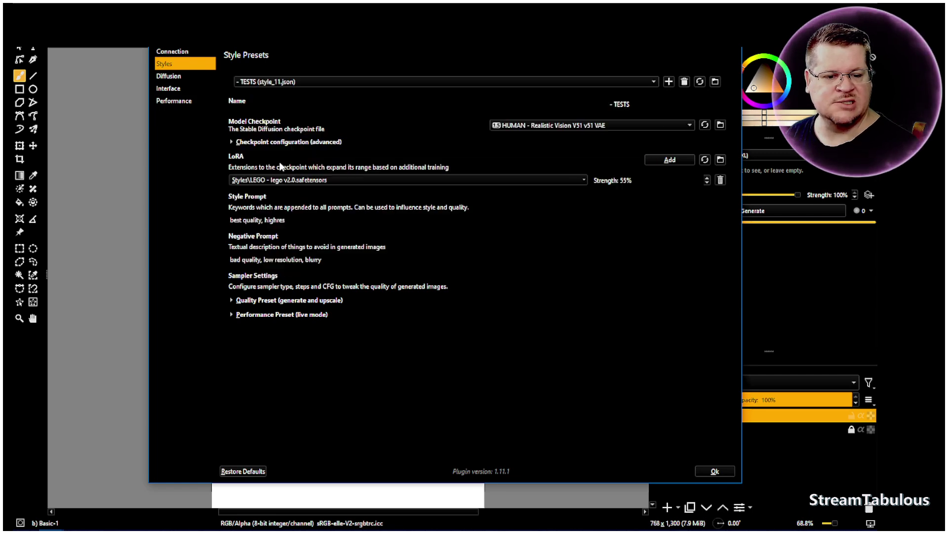
pyautogui.click(309, 180)
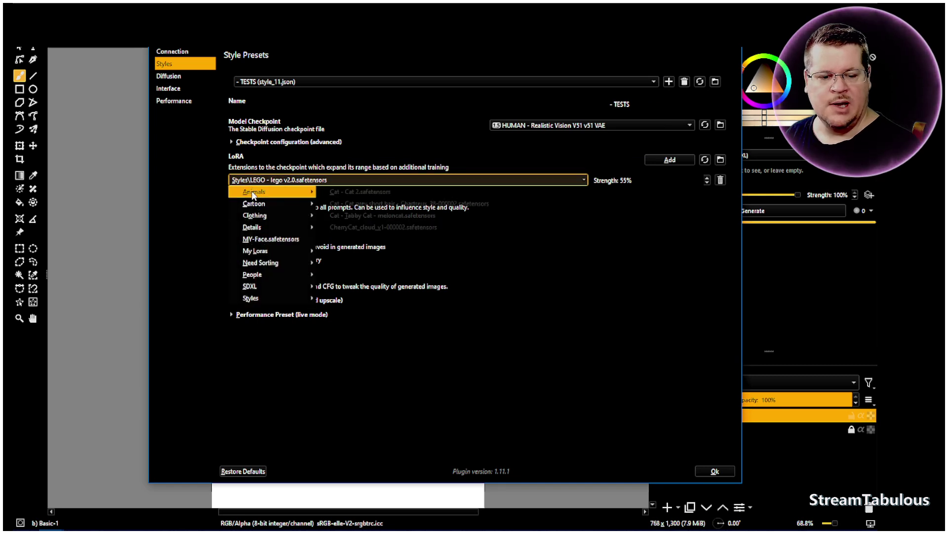
pyautogui.moveTo(255, 208)
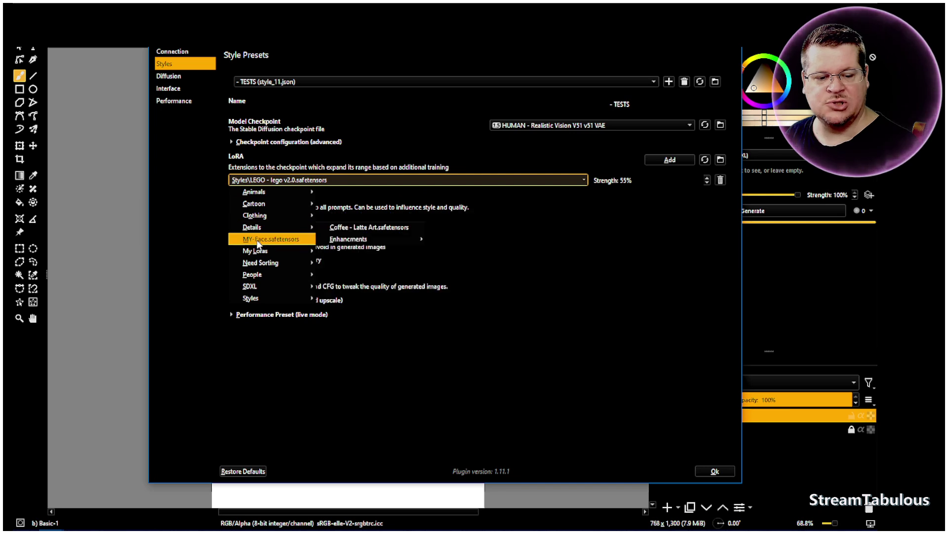
pyautogui.moveTo(265, 229)
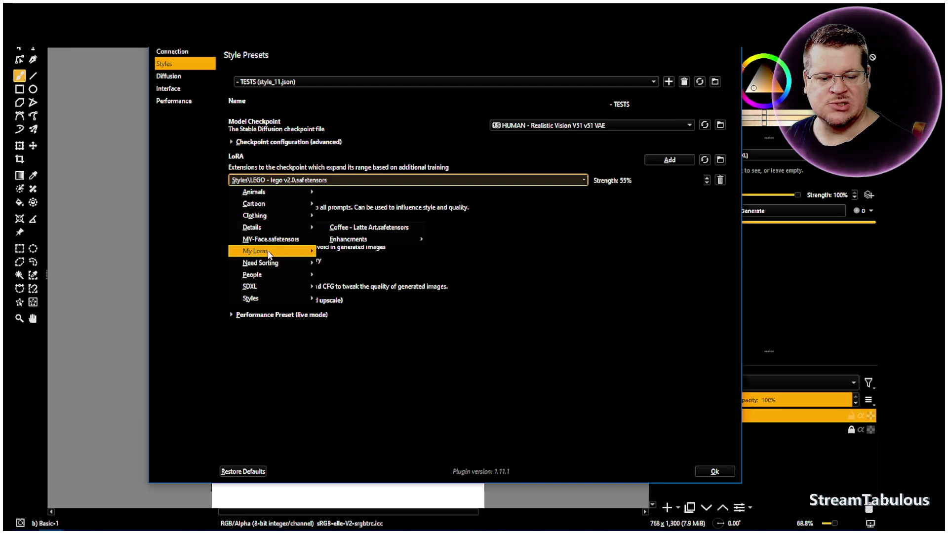
pyautogui.moveTo(269, 254)
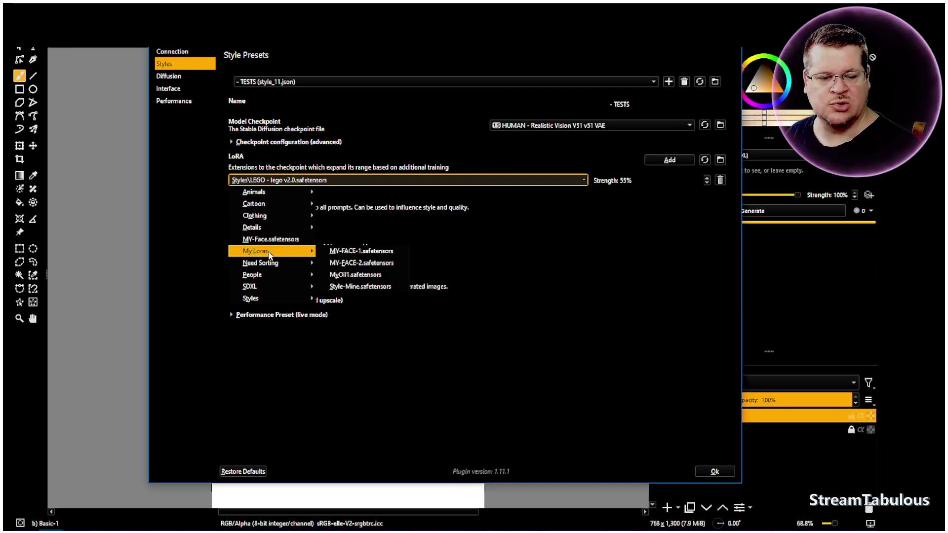
pyautogui.click(368, 287)
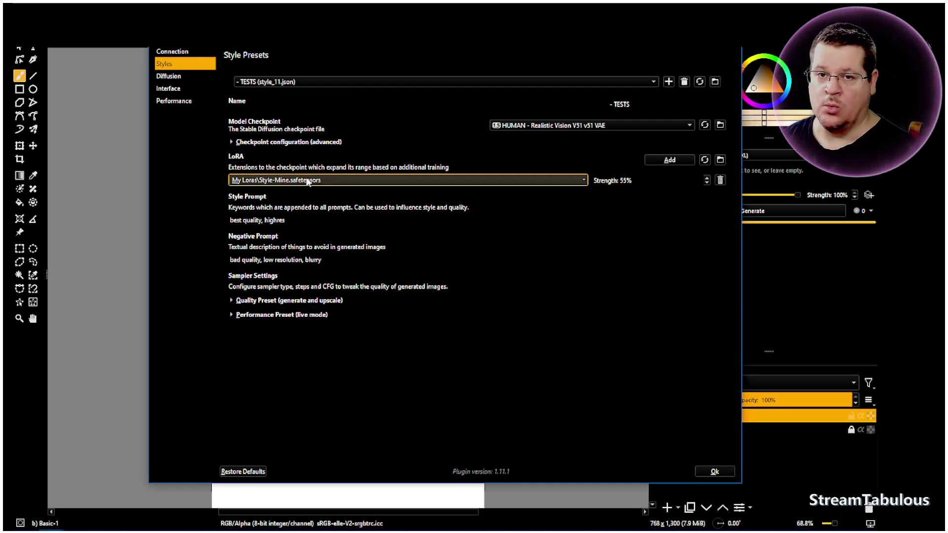
# Look through the preset's LoRA subfolders such as People, SDXL and Styles, keep the current LoRA and close the settings
pyautogui.click(336, 180)
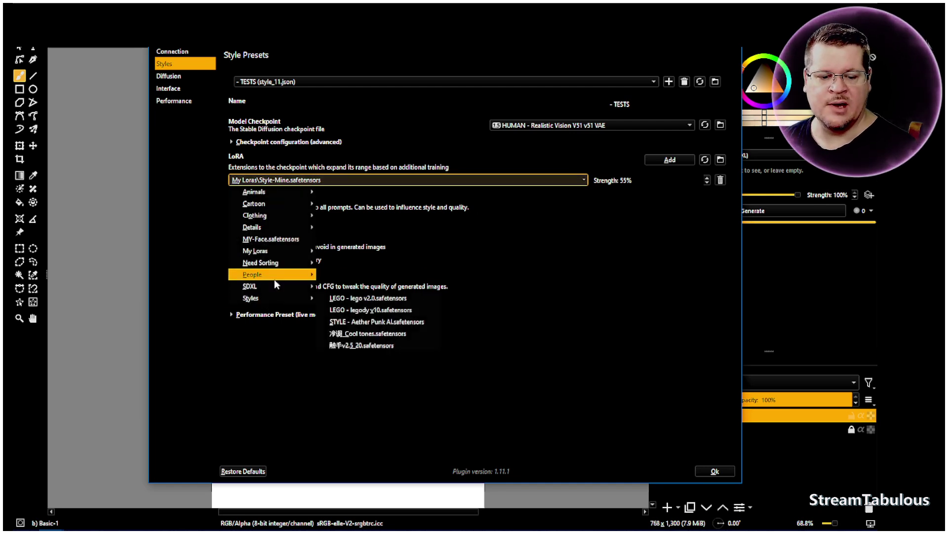
pyautogui.moveTo(274, 279)
pyautogui.moveTo(271, 297)
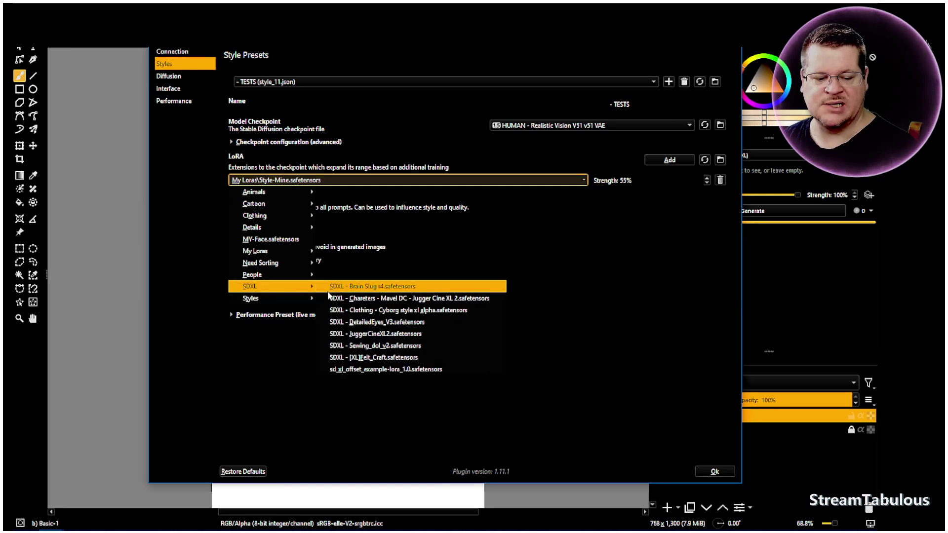
pyautogui.click(616, 320)
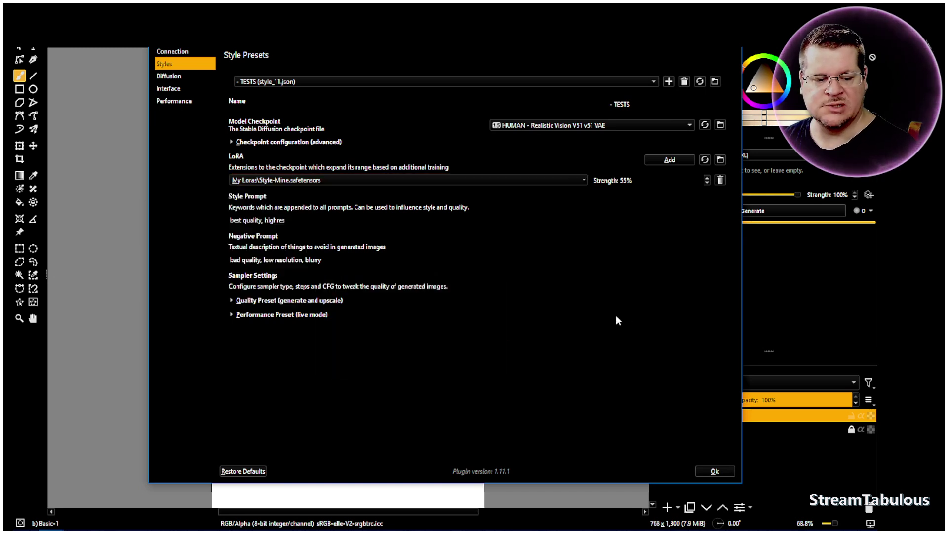
pyautogui.click(720, 472)
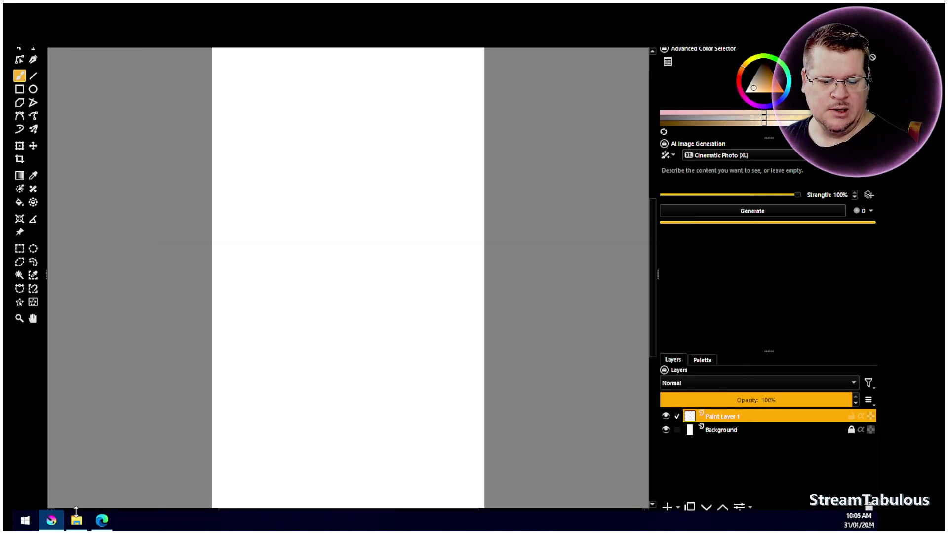
# Switch to the image generator in the browser and examine how its LoRA list is grouped into folders
pyautogui.click(102, 520)
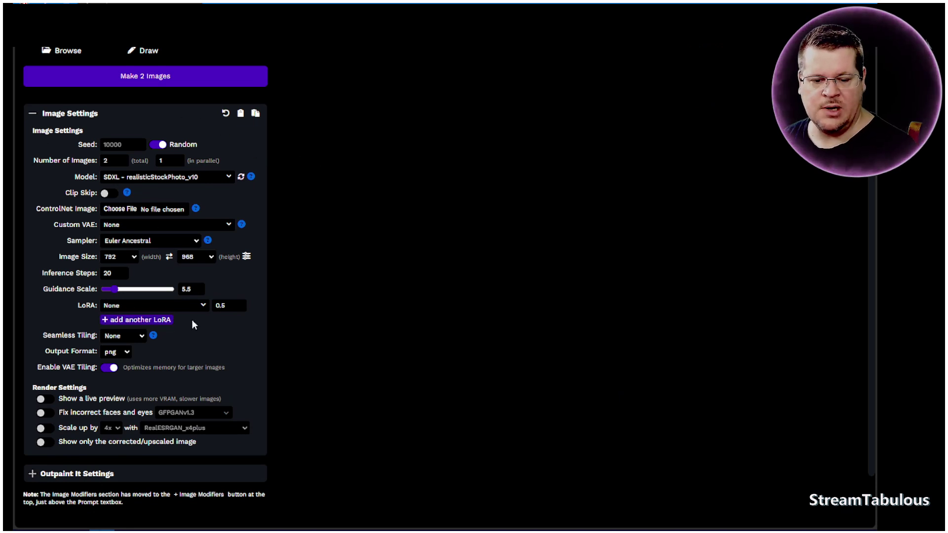
pyautogui.click(163, 307)
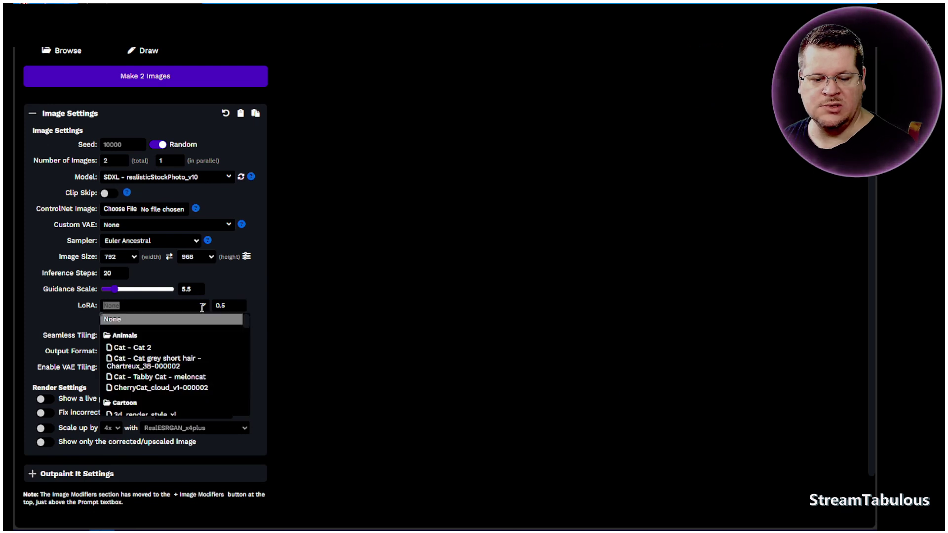
pyautogui.click(238, 417)
pyautogui.click(153, 305)
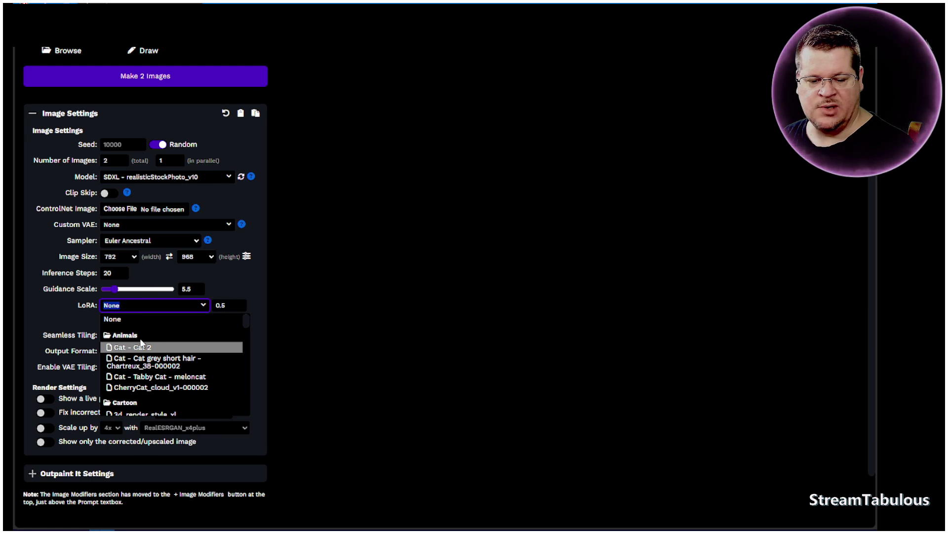
pyautogui.scroll(-3, 133, 393)
pyautogui.scroll(-1, 139, 369)
pyautogui.scroll(-3, 139, 369)
pyautogui.scroll(-5, 140, 369)
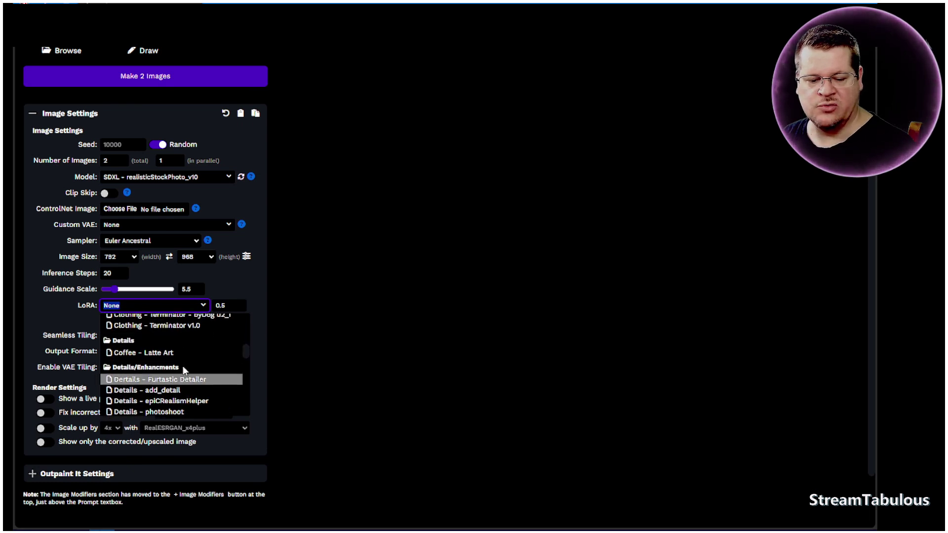
pyautogui.scroll(-8, 183, 370)
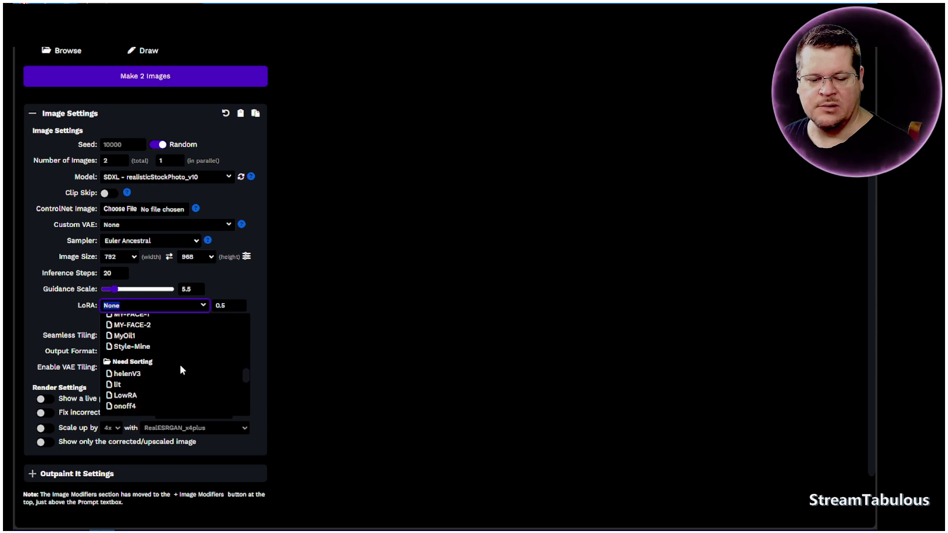
pyautogui.click(378, 395)
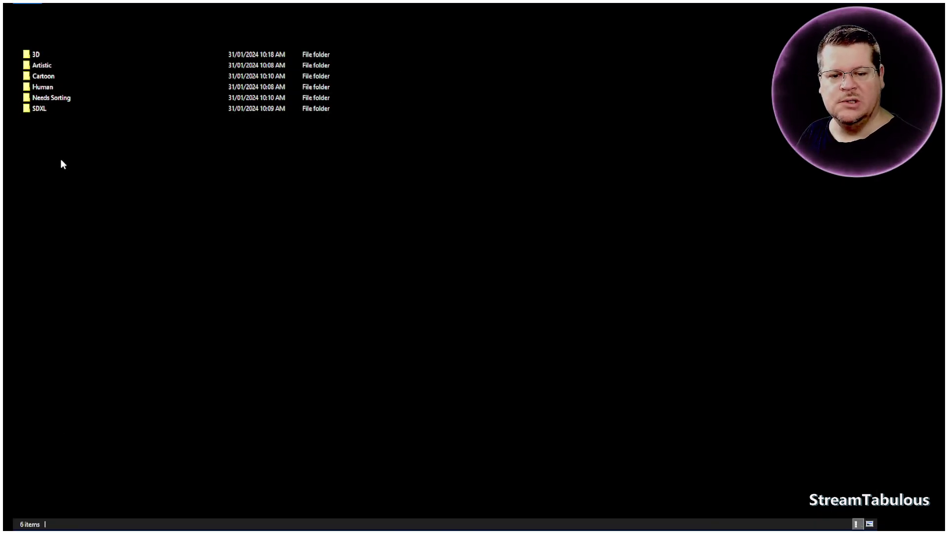
# Open the 3D folder and remove the "3D" prefix from the Painted render file, naming it "Painted render .safetensors"
pyautogui.doubleClick(44, 54)
pyautogui.click(44, 130)
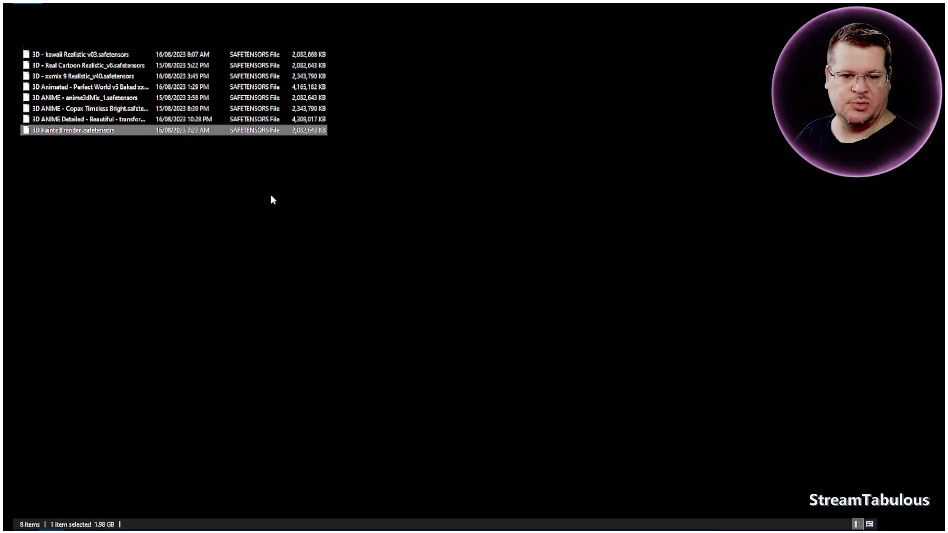
pyautogui.press('F2')
pyautogui.press('Home')
pyautogui.press('Delete')
pyautogui.press('Delete')
pyautogui.press('Delete')
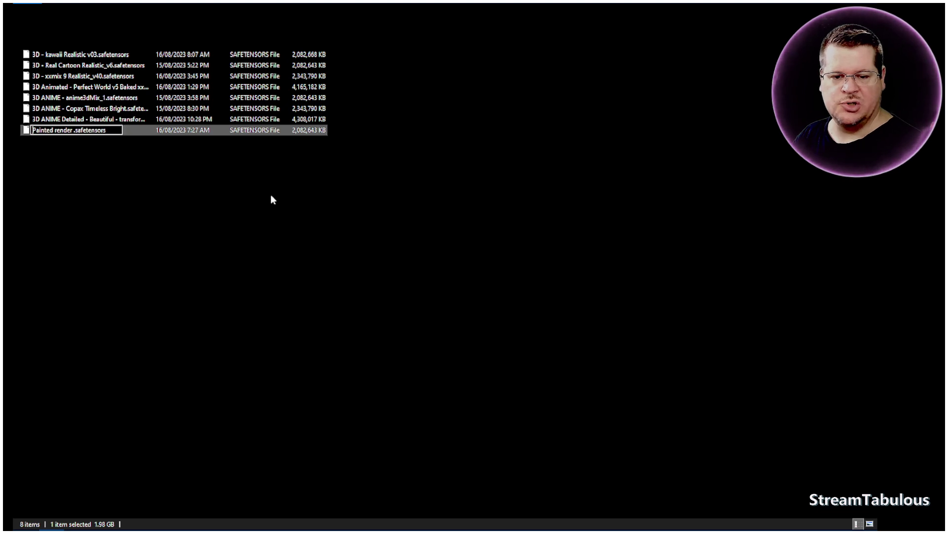
pyautogui.press('Return')
# Remove the "3D" prefix from the ANIME Detailed - Beautiful file so its name starts with "ANIME Detailed"
pyautogui.press('Up')
pyautogui.press('F2')
pyautogui.press('Home')
pyautogui.press('Delete')
pyautogui.press('Delete')
pyautogui.press('Delete')
pyautogui.press('Return')
# Remove the "3D" prefix from the Copax Timeless Bright file so its name starts with "ANIME - Copax Timeless Bright"
pyautogui.press('Up')
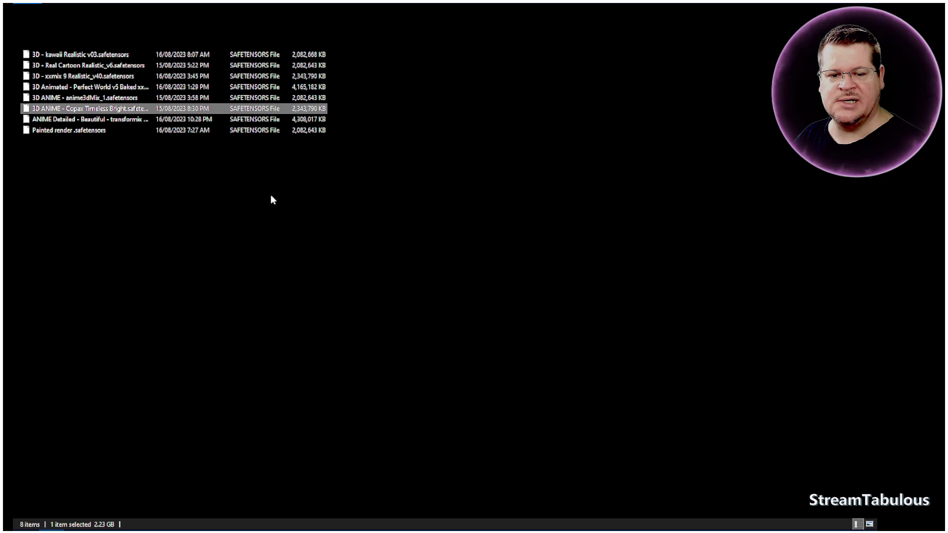
pyautogui.press('F2')
pyautogui.press('Home')
pyautogui.press('Delete')
pyautogui.press('Delete')
pyautogui.press('Delete')
pyautogui.press('Return')
# Rename the anime3dMix_1 file as "ANIME - anime3dMix_1.safetensors" by removing its "3D" prefix
pyautogui.press('Up')
pyautogui.press('F2')
pyautogui.press('Home')
pyautogui.press('Delete')
pyautogui.press('Delete')
pyautogui.press('Delete')
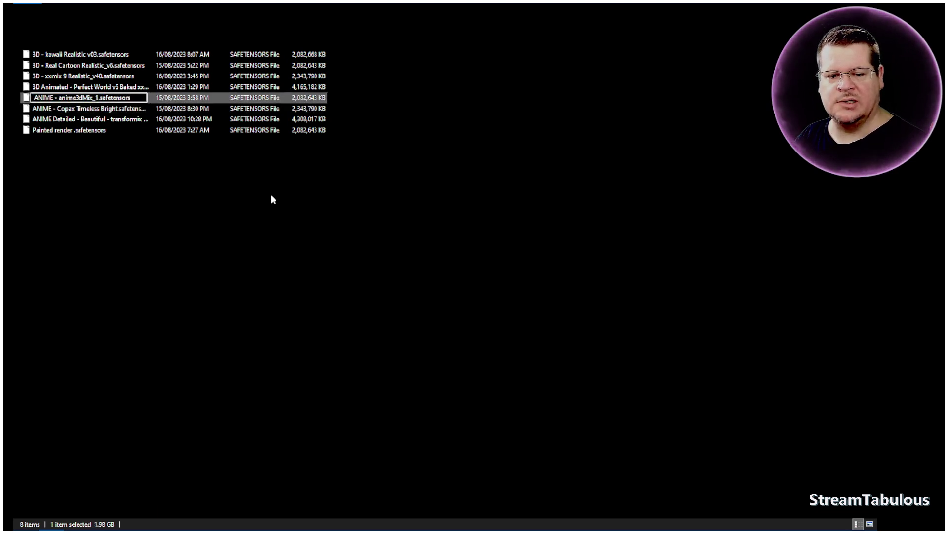
pyautogui.press('Return')
# Rename the Perfect World file as "Animated - Perfect World v5 Baked xxx.safetensors", without the "3D" prefix
pyautogui.press('Up')
pyautogui.press('F2')
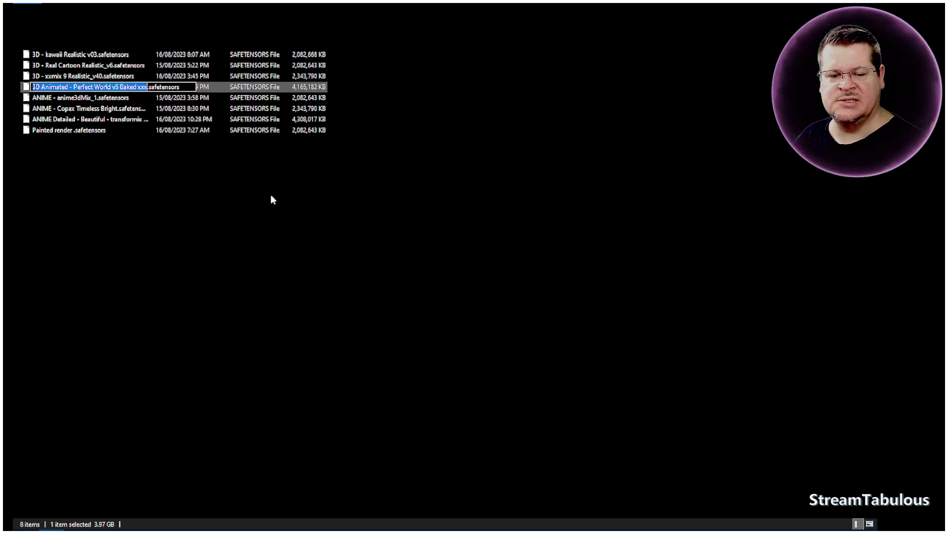
pyautogui.press('Home')
pyautogui.press('Delete')
pyautogui.press('Delete')
pyautogui.press('Delete')
pyautogui.press('Return')
# Rename the xxmix 9 file as "xxmix 9 Realistic_v40.safetensors", dropping the leading "3D -"
pyautogui.press('Up')
pyautogui.press('F2')
pyautogui.press('Home')
pyautogui.press('Delete')
pyautogui.press('Delete')
pyautogui.press('Delete')
pyautogui.press('Delete')
pyautogui.press('Delete')
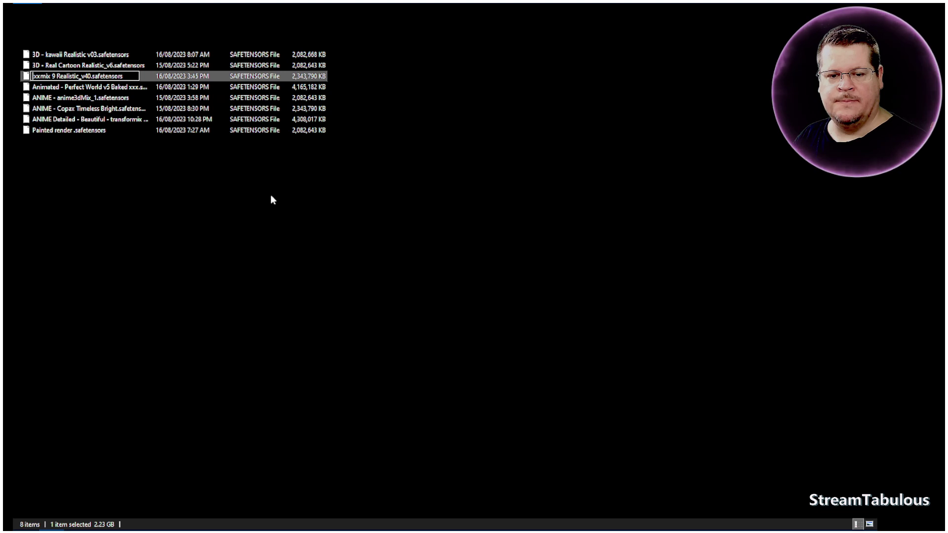
pyautogui.press('Return')
# Rename the Real Cartoon file as "Real Cartoon Realistic_v6.safetensors", dropping the leading "3D -"
pyautogui.press('Up')
pyautogui.press('Up')
pyautogui.press('Up')
pyautogui.press('Up')
pyautogui.press('Up')
pyautogui.press('Up')
pyautogui.press('F2')
pyautogui.press('Home')
pyautogui.press('Delete')
pyautogui.press('Delete')
pyautogui.press('Delete')
pyautogui.press('Delete')
pyautogui.press('Delete')
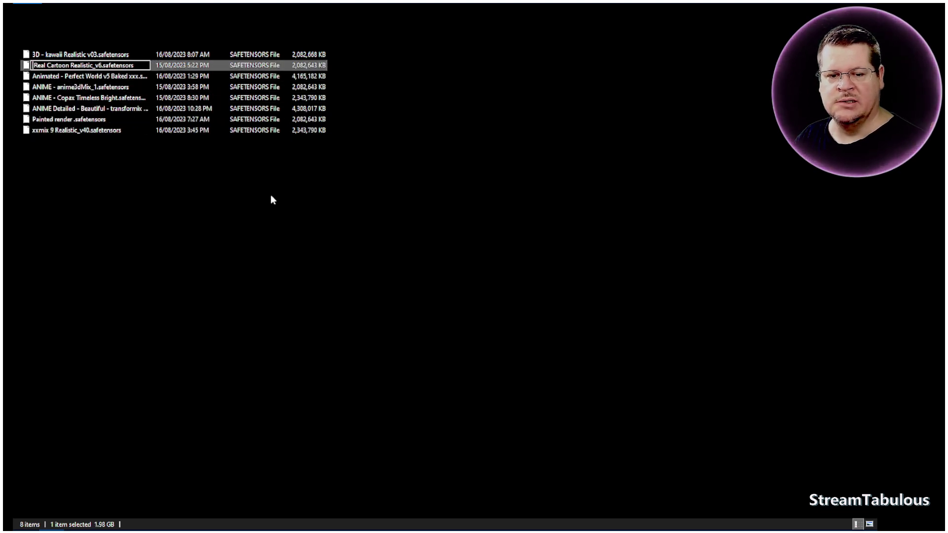
pyautogui.press('Return')
# Rename the kawaii file as "kawaii Realistic v03.safetensors", dropping the leading "3D -"
pyautogui.press('Up')
pyautogui.press('Up')
pyautogui.press('Up')
pyautogui.press('Up')
pyautogui.press('Up')
pyautogui.press('Up')
pyautogui.press('F2')
pyautogui.press('Delete')
pyautogui.press('Delete')
pyautogui.press('Delete')
pyautogui.press('Delete')
pyautogui.press('Delete')
pyautogui.press('Return')
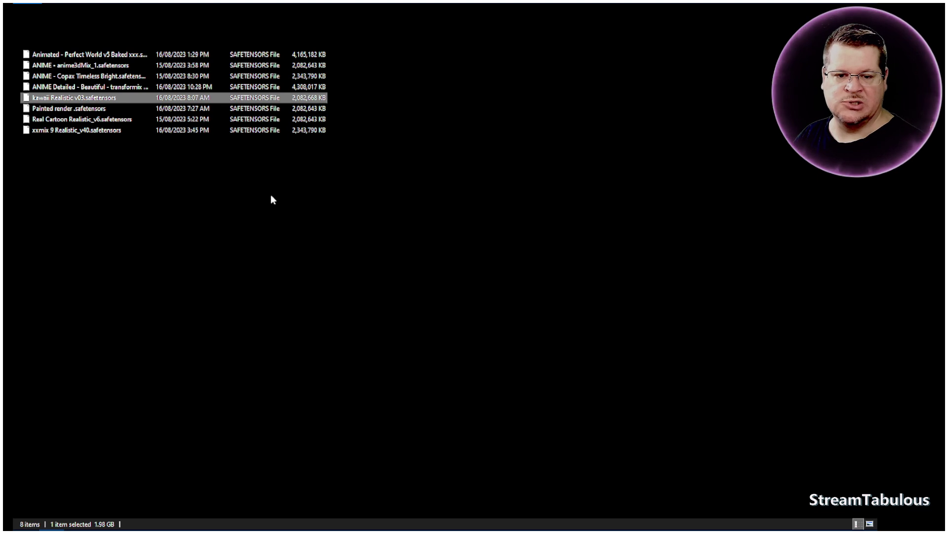
# Go to the Artistic folder and rename the libramix file as "Detailed - libramix v30.safetensors", without the "ARTISTIC" prefix
pyautogui.hotkey('alt', 'Up')
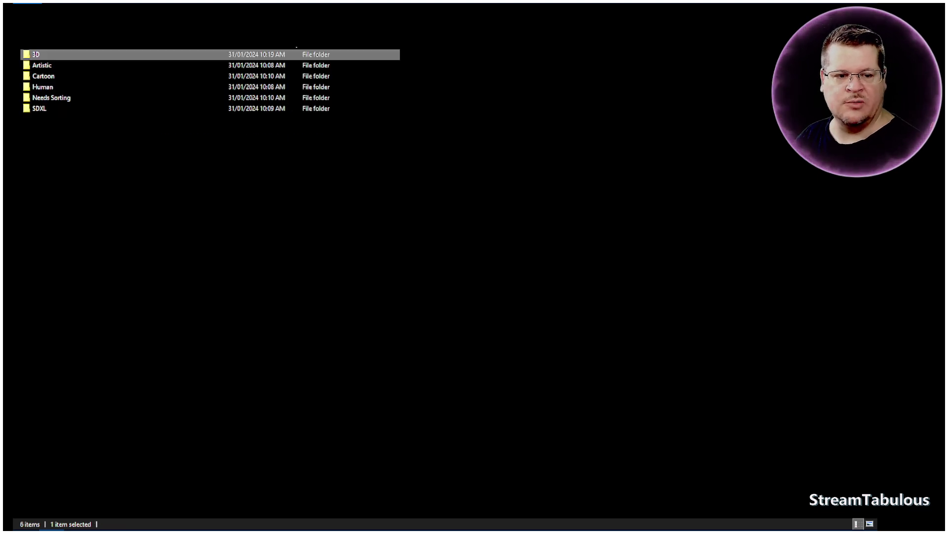
pyautogui.doubleClick(42, 64)
pyautogui.click(41, 66)
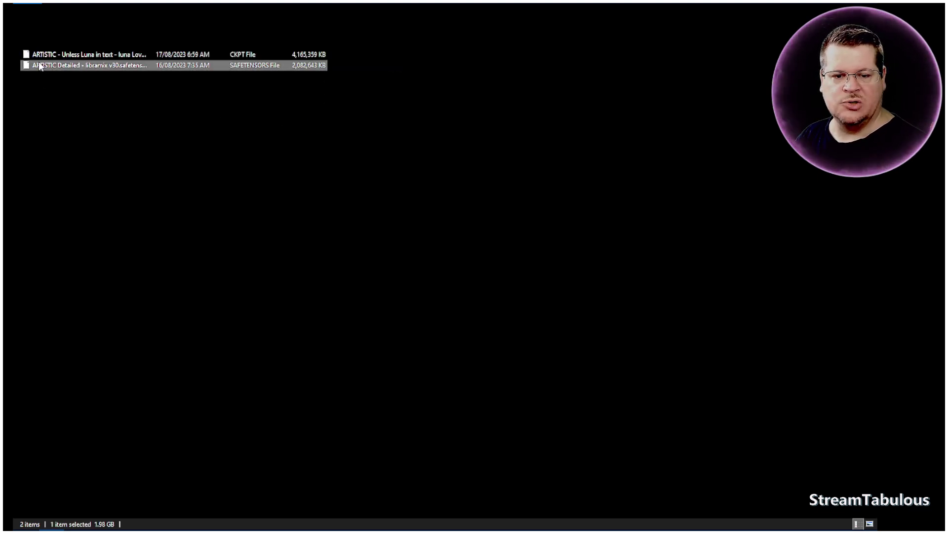
pyautogui.click(33, 65)
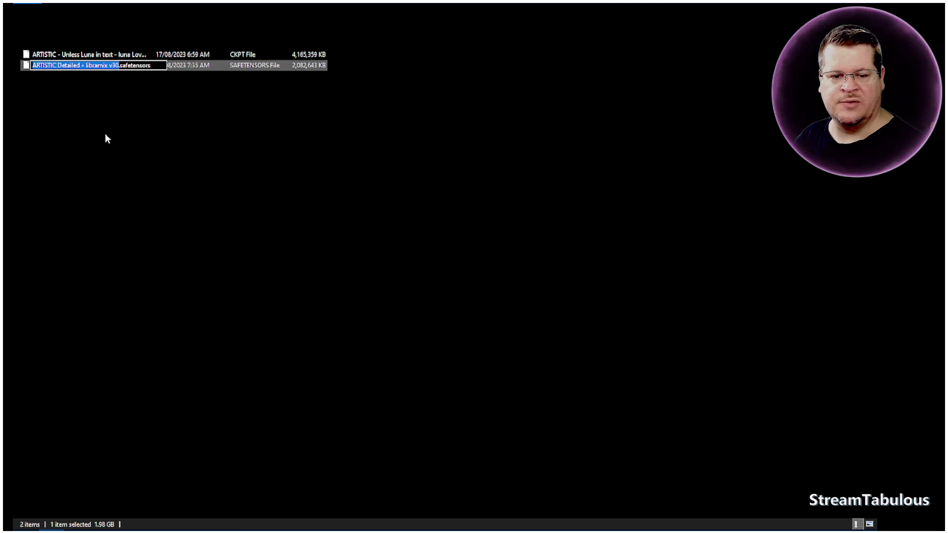
pyautogui.press('Home')
pyautogui.press('Delete')
pyautogui.press('Delete')
pyautogui.press('Delete')
pyautogui.press('Delete')
pyautogui.press('Delete')
pyautogui.press('Delete')
pyautogui.press('Delete')
pyautogui.press('Delete')
pyautogui.press('Delete')
pyautogui.press('Return')
# Remove the leading "ARTISTIC -" from the CKPT file so its name starts with "Unless Luna in text"
pyautogui.press('Up')
pyautogui.press('F2')
pyautogui.press('Home')
pyautogui.press('Delete')
pyautogui.press('Delete')
pyautogui.press('Delete')
pyautogui.press('Delete')
pyautogui.press('Delete')
pyautogui.press('Delete')
pyautogui.press('Delete')
pyautogui.press('Delete')
pyautogui.press('Delete')
pyautogui.press('Delete')
pyautogui.press('Delete')
pyautogui.press('Return')
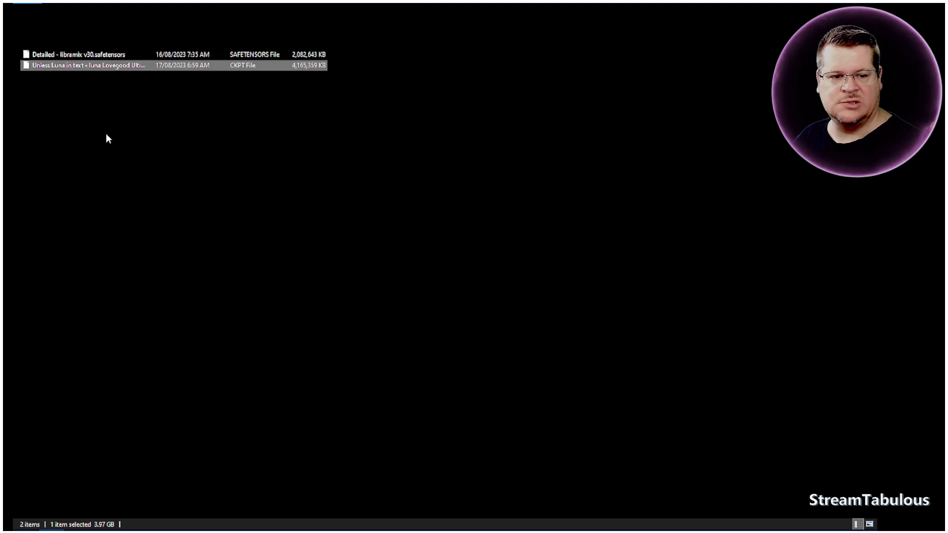
# Go to the Cartoon folder and rename the lustermix file as "lustermix v20 Semi Realism.safetensors", without its category prefix
pyautogui.hotkey('alt', 'Up')
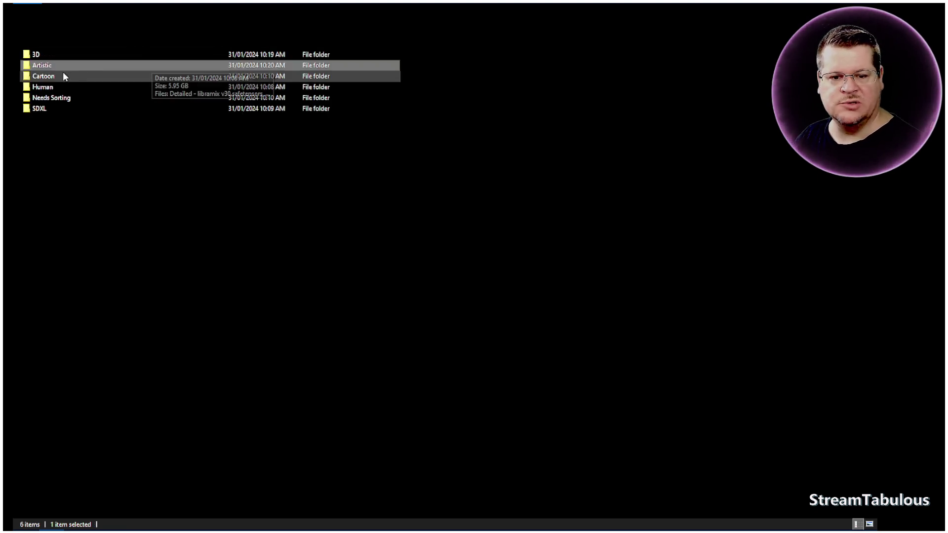
pyautogui.click(63, 76)
pyautogui.doubleClick(43, 77)
pyautogui.click(37, 56)
pyautogui.press('F2')
pyautogui.press('Right')
pyautogui.press('Right')
pyautogui.press('Right')
pyautogui.press('Right')
pyautogui.press('Right')
pyautogui.press('Right')
pyautogui.press('Home')
pyautogui.press('Delete')
pyautogui.press('Delete')
pyautogui.press('Delete')
pyautogui.press('Delete')
pyautogui.press('Delete')
pyautogui.press('Delete')
pyautogui.press('Delete')
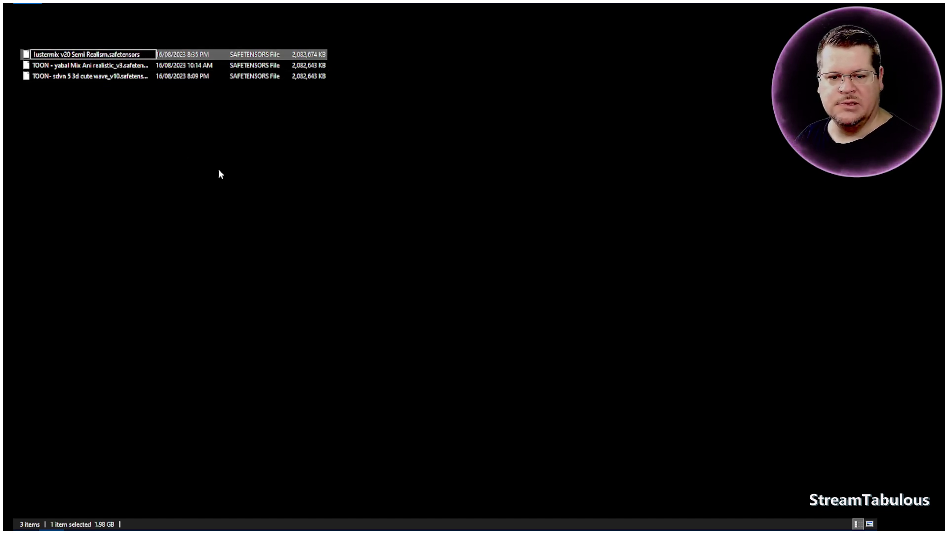
pyautogui.press('Return')
# Rename the yabal Mix file as "yabal Mix Ani realistic_v3.safetensors", dropping the leading "TOON -"
pyautogui.press('Down')
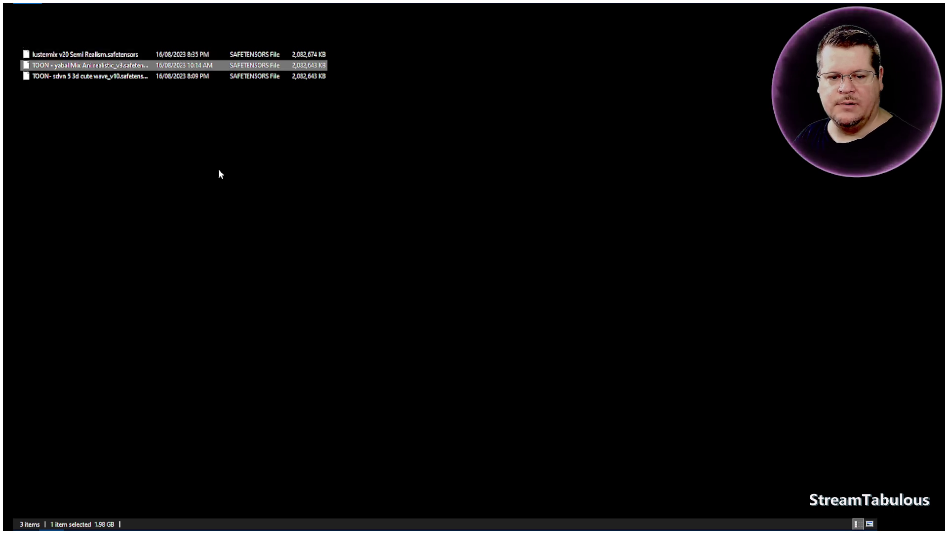
pyautogui.press('F2')
pyautogui.press('Home')
pyautogui.press('Delete')
pyautogui.press('Delete')
pyautogui.press('Delete')
pyautogui.press('Delete')
pyautogui.press('Delete')
pyautogui.press('Delete')
pyautogui.press('Delete')
pyautogui.press('Return')
# Rename the sdvn file as "sdvn 5 3d cute wave_v10.safetensors", dropping the leading "TOON-"
pyautogui.press('Up')
pyautogui.press('F2')
pyautogui.press('Home')
pyautogui.press('Delete')
pyautogui.press('Delete')
pyautogui.press('Delete')
pyautogui.press('Delete')
pyautogui.press('Delete')
pyautogui.press('Delete')
pyautogui.press('Delete')
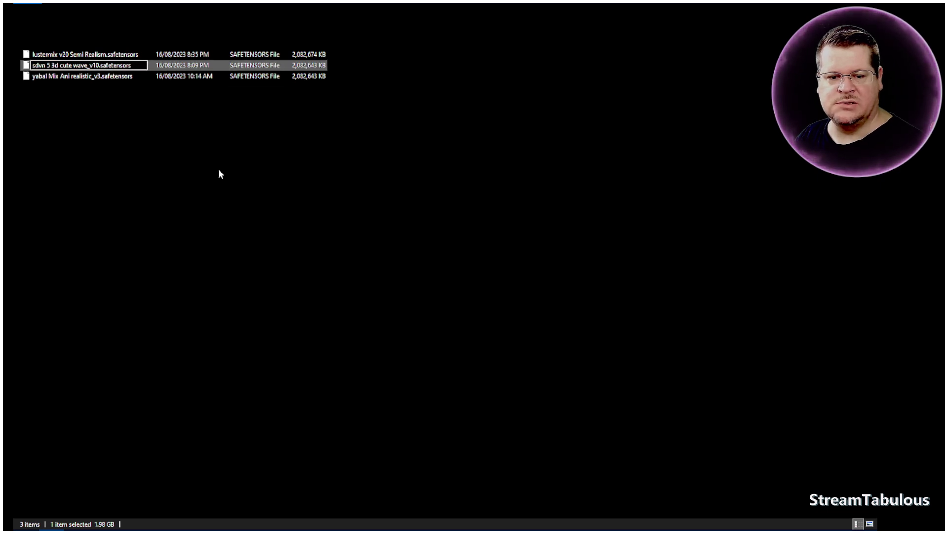
pyautogui.press('Return')
# Go to the Human folder and rename the Absolute reality file as "Absolute reality v181.safetensors", without the "HUMAN -" prefix
pyautogui.hotkey('alt', 'Up')
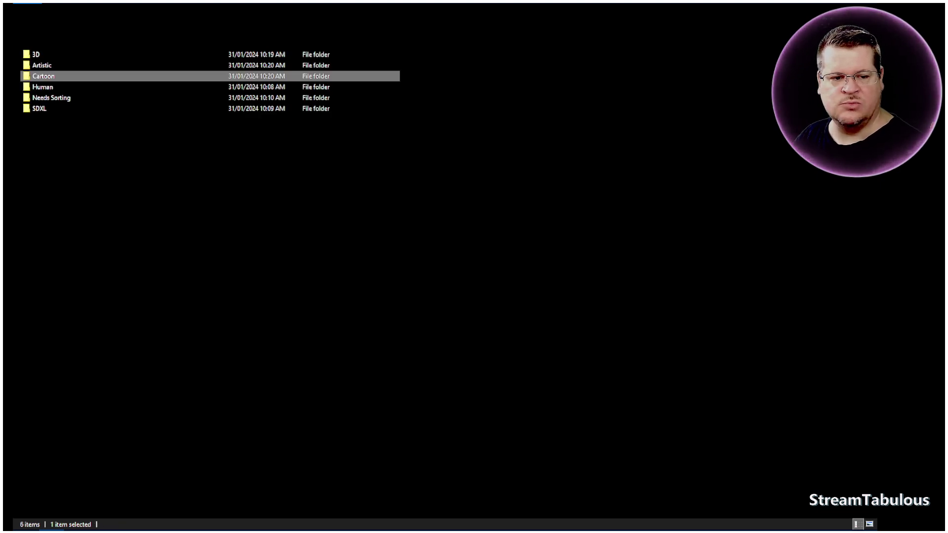
pyautogui.doubleClick(44, 87)
pyautogui.click(50, 54)
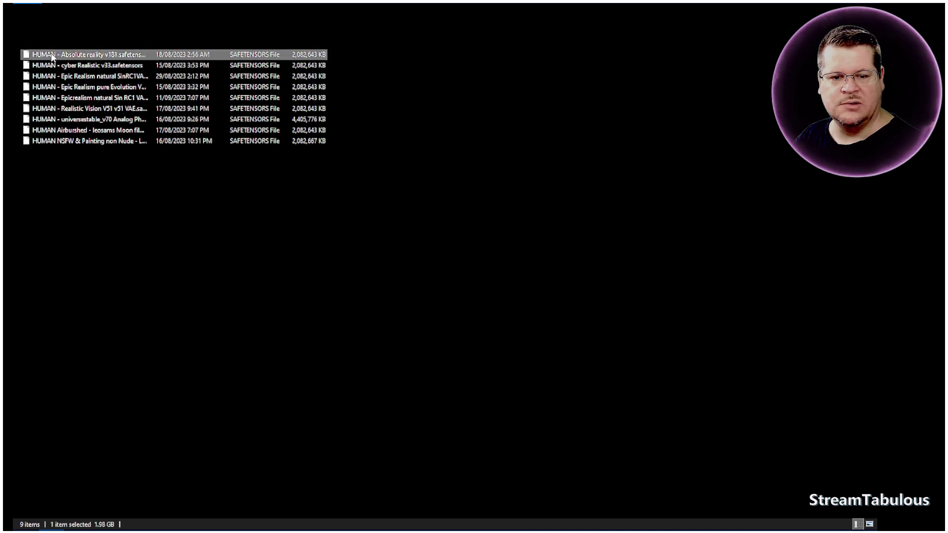
pyautogui.press('F2')
pyautogui.press('Home')
pyautogui.press('Delete')
pyautogui.press('Delete')
pyautogui.press('Delete')
pyautogui.press('Delete')
pyautogui.press('Delete')
pyautogui.press('Delete')
pyautogui.press('Delete')
pyautogui.press('Delete')
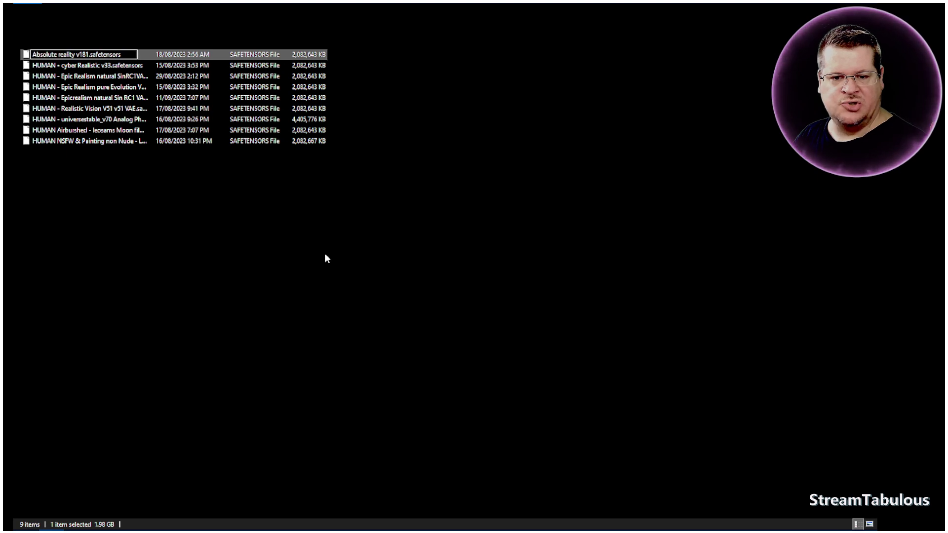
pyautogui.press('Return')
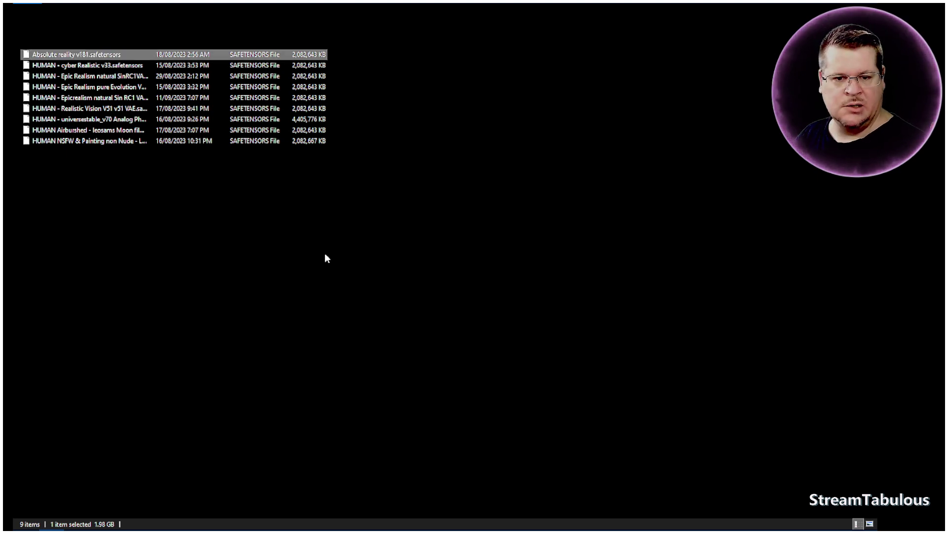
# Rename the cyber Realistic file as "cyber Realistic v33.safetensors", dropping the leading "HUMAN -"
pyautogui.press('Down')
pyautogui.press('F2')
pyautogui.press('Home')
pyautogui.press('Delete')
pyautogui.press('Delete')
pyautogui.press('Delete')
pyautogui.press('Delete')
pyautogui.press('Delete')
pyautogui.press('Delete')
pyautogui.press('Delete')
pyautogui.press('Delete')
pyautogui.press('Return')
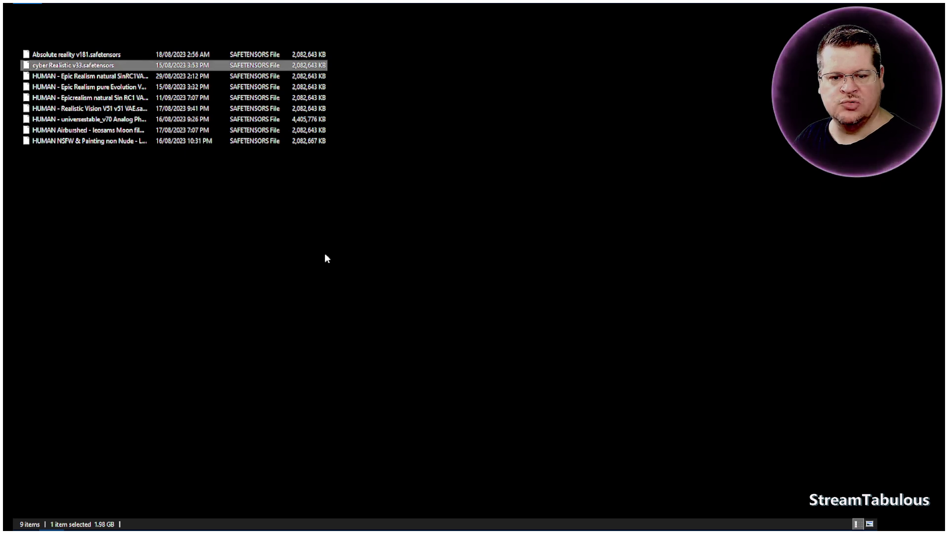
# Rename the first Epic Realism natural file as "Epic Realism natural SinRC1VAE.safetensors", dropping the leading "HUMAN -"
pyautogui.press('Down')
pyautogui.press('F2')
pyautogui.press('Home')
pyautogui.press('Delete')
pyautogui.press('Delete')
pyautogui.press('Delete')
pyautogui.press('Delete')
pyautogui.press('Delete')
pyautogui.press('Delete')
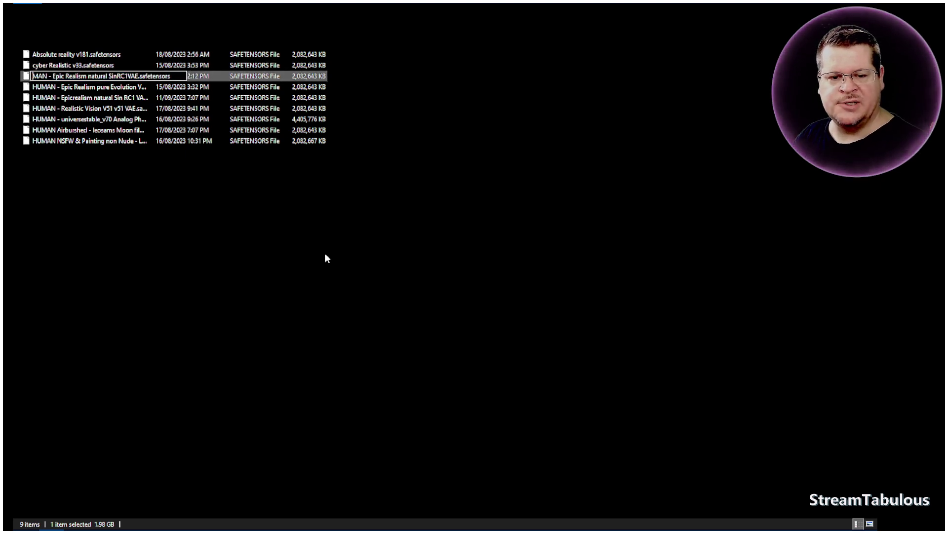
pyautogui.press('Delete')
pyautogui.press('Delete')
pyautogui.press('Return')
# Rename the pure Evolution file as "Epic Realism pure Evolution V5.safetensors", dropping the leading "HUMAN -"
pyautogui.press('Down')
pyautogui.press('F2')
pyautogui.press('Home')
pyautogui.press('Delete')
pyautogui.press('Delete')
pyautogui.press('Delete')
pyautogui.press('Delete')
pyautogui.press('Delete')
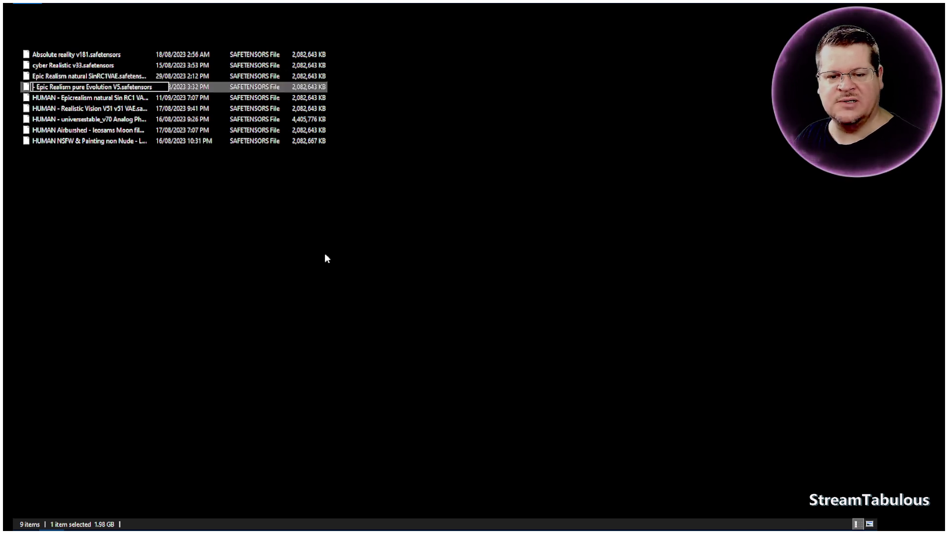
pyautogui.press('Return')
# Rename the Epicrealism natural file as "Epicrealism natural Sin RC1 VAE.safetensors", dropping the leading "HUMAN -"
pyautogui.press('Down')
pyautogui.press('F2')
pyautogui.press('Home')
pyautogui.press('Delete')
pyautogui.press('Delete')
pyautogui.press('Delete')
pyautogui.press('Delete')
pyautogui.press('Delete')
pyautogui.press('Delete')
pyautogui.press('Delete')
pyautogui.press('Delete')
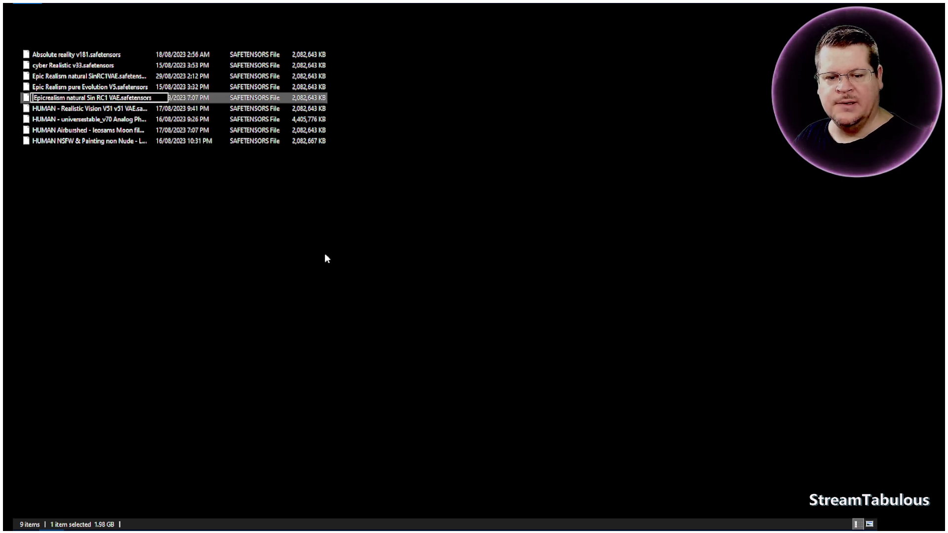
pyautogui.press('Return')
# Rename the Realistic Vision file as "Realistic Vision V51 v51 VAE.safetensors", dropping the leading "HUMAN -"
pyautogui.press('Down')
pyautogui.press('F2')
pyautogui.press('Home')
pyautogui.press('Delete')
pyautogui.press('Delete')
pyautogui.press('Delete')
pyautogui.press('Delete')
pyautogui.press('Delete')
pyautogui.press('Delete')
pyautogui.press('Delete')
pyautogui.press('Delete')
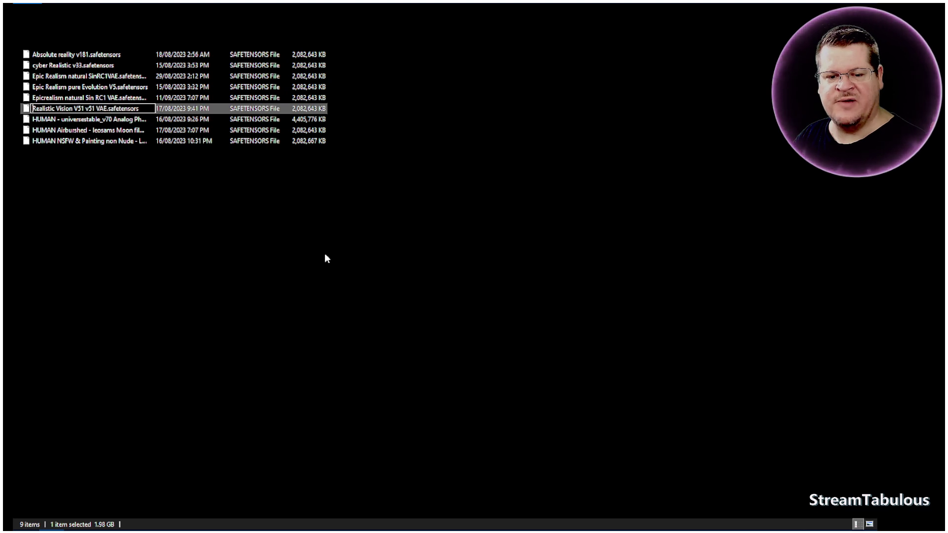
pyautogui.press('Return')
pyautogui.press('Return')
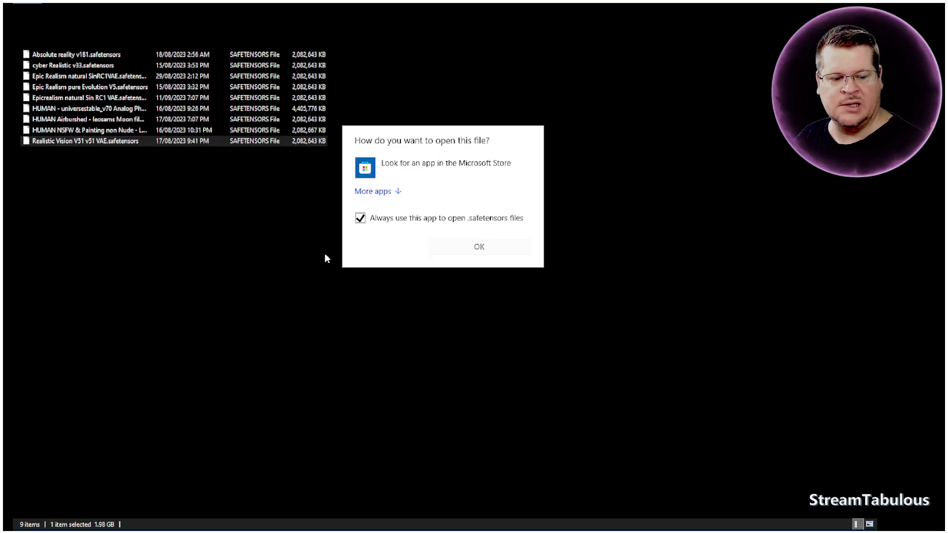
pyautogui.press('Escape')
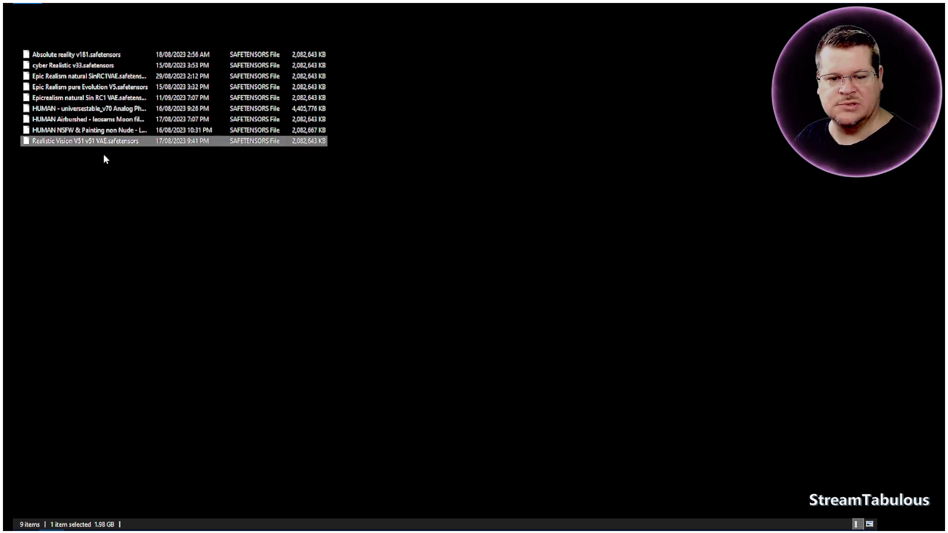
# Remove the leading "HUMAN -" from the universestable file so its name starts with "universestable_v70 Analog Photo"
pyautogui.click(63, 110)
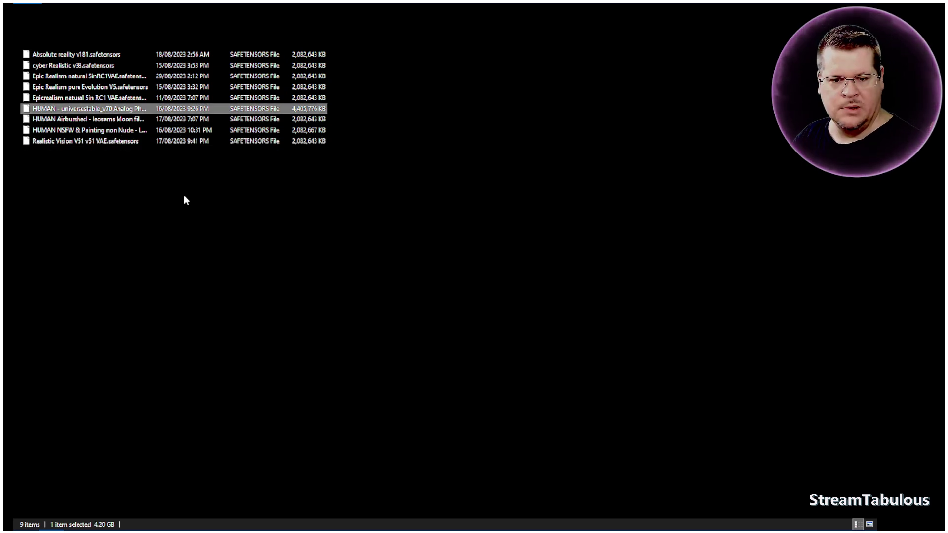
pyautogui.press('F2')
pyautogui.press('Home')
pyautogui.press('Delete')
pyautogui.press('Delete')
pyautogui.press('Delete')
pyautogui.press('Delete')
pyautogui.press('Delete')
pyautogui.press('Delete')
pyautogui.press('Delete')
pyautogui.press('Delete')
pyautogui.press('Return')
# Remove the leading "HUMAN" from the leosams Moon film file so its name starts with "Airburshed"
pyautogui.press('Up')
pyautogui.press('Up')
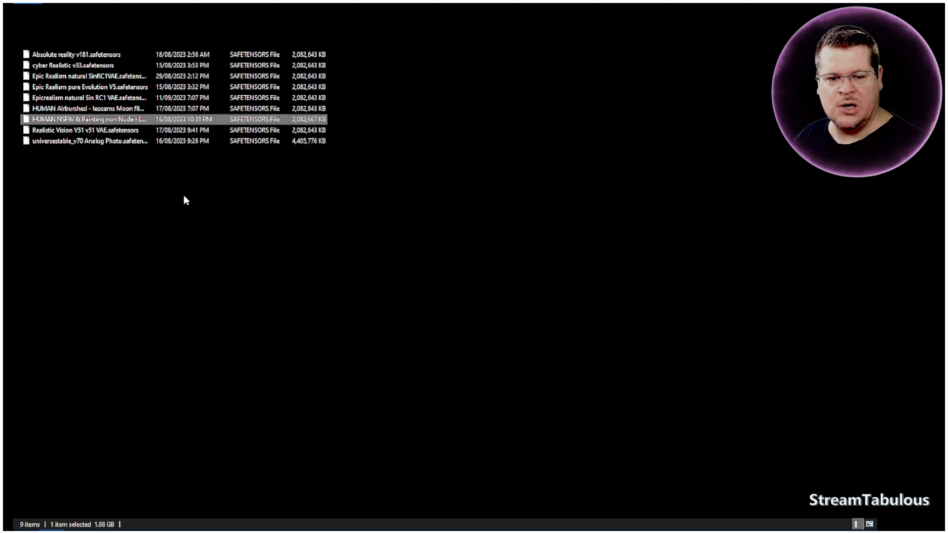
pyautogui.press('Up')
pyautogui.press('F2')
pyautogui.press('Home')
pyautogui.press('Delete')
pyautogui.press('Delete')
pyautogui.press('Delete')
pyautogui.press('Delete')
pyautogui.press('Return')
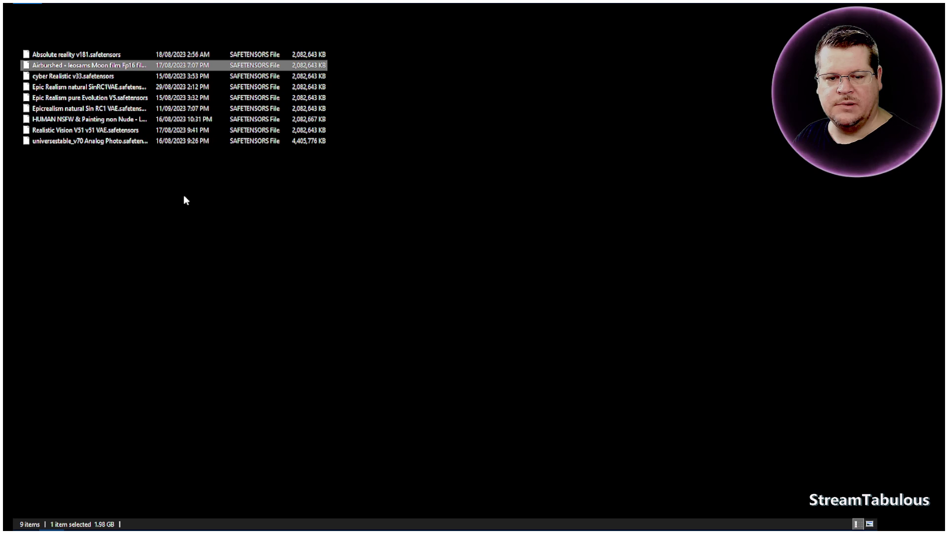
# Rename the Lazymix file as "NSFW & Painting non Nude - Lazymix Real Amateur v30b.safetensors", dropping the leading "HUMAN"
pyautogui.press('Down')
pyautogui.press('Down')
pyautogui.press('Down')
pyautogui.press('Down')
pyautogui.press('Down')
pyautogui.press('F2')
pyautogui.press('Home')
pyautogui.press('Delete')
pyautogui.press('Delete')
pyautogui.press('Delete')
pyautogui.press('Delete')
pyautogui.press('Delete')
pyautogui.press('Delete')
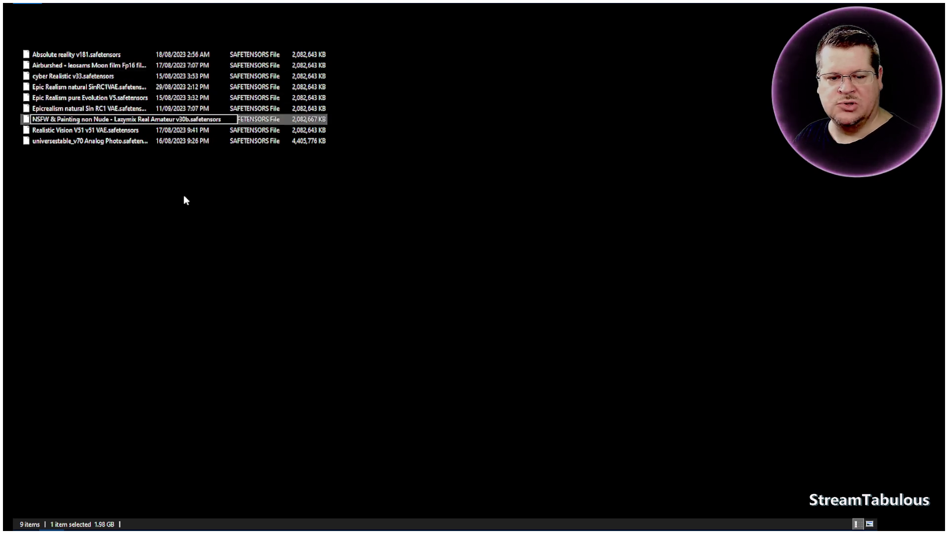
pyautogui.press('Return')
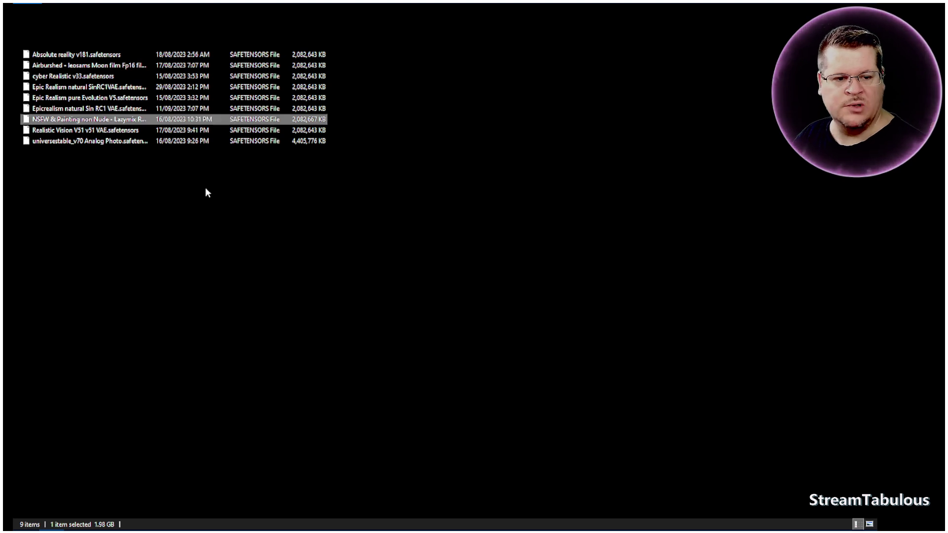
pyautogui.click(200, 189)
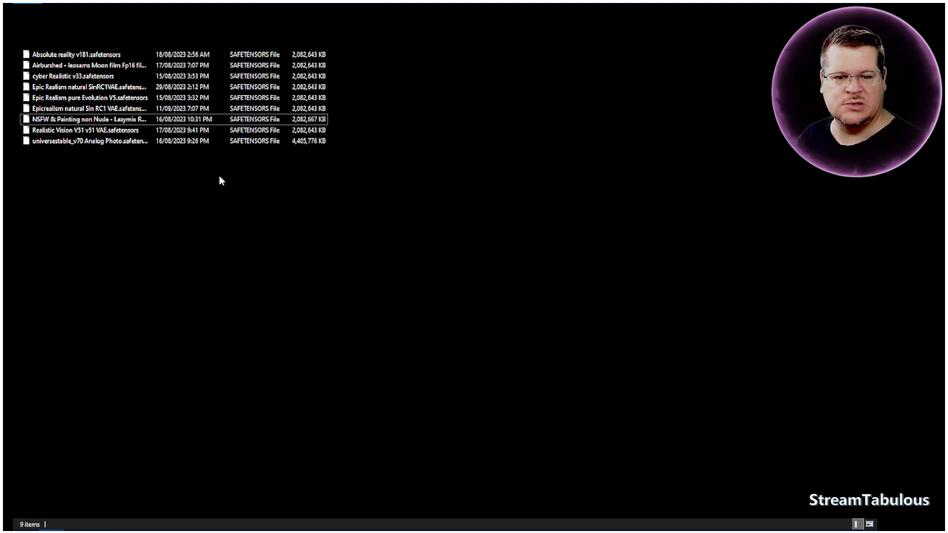
# Check the files in the Needs Sorting folder and return to the parent folder
pyautogui.hotkey('alt', 'Up')
pyautogui.doubleClick(59, 102)
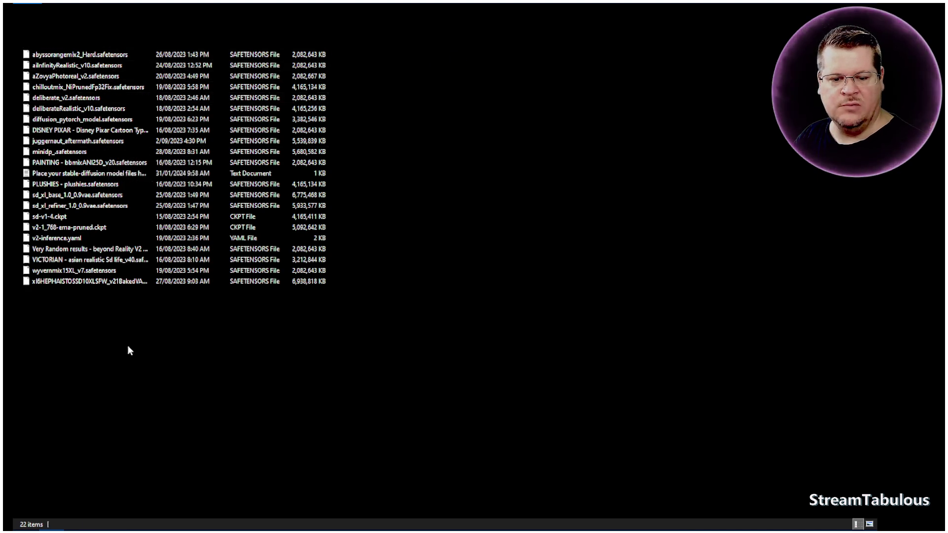
pyautogui.hotkey('alt', 'Up')
# In the "SDXL - Human" subfolder of the SDXL folder, rename the stock photo model as "realisticStockPhoto_v10.safetensors", dropping the leading "SDXL - "
pyautogui.doubleClick(37, 109)
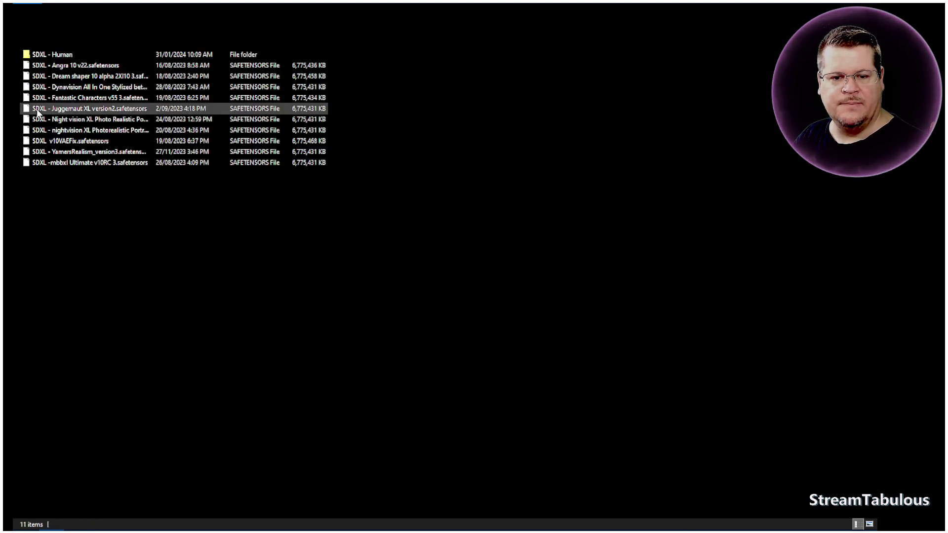
pyautogui.doubleClick(40, 54)
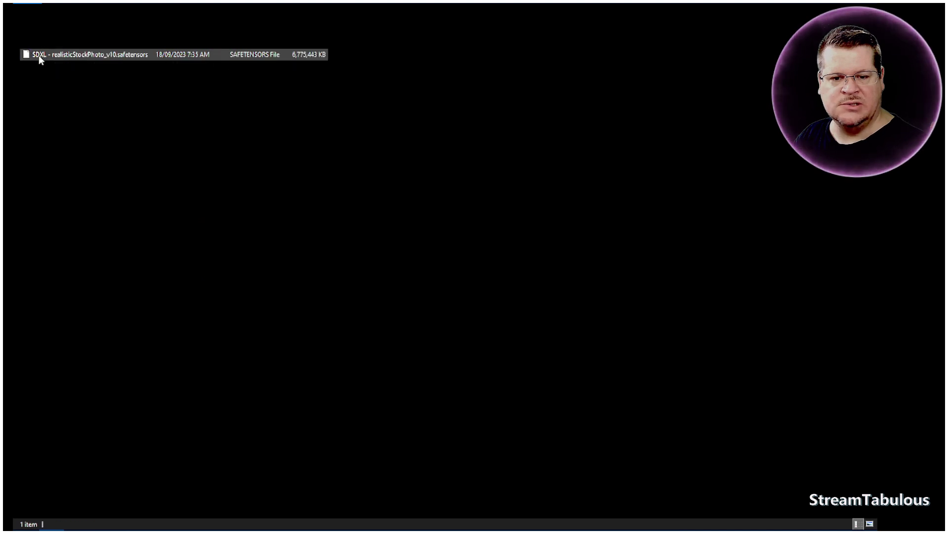
pyautogui.click(39, 55)
pyautogui.press('F2')
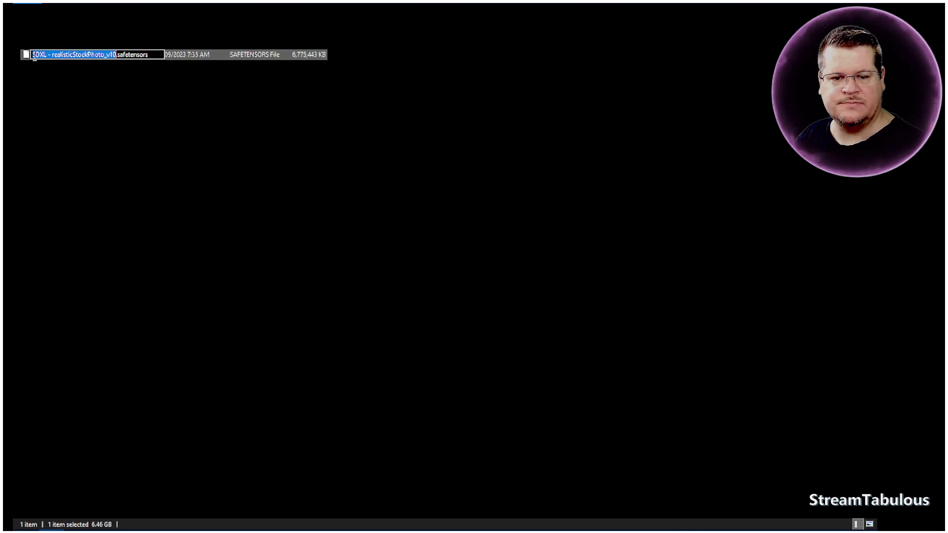
pyautogui.click(33, 55)
pyautogui.press('Delete')
pyautogui.press('Delete')
pyautogui.press('Delete')
pyautogui.press('Delete')
pyautogui.press('Delete')
pyautogui.press('Delete')
pyautogui.press('Delete')
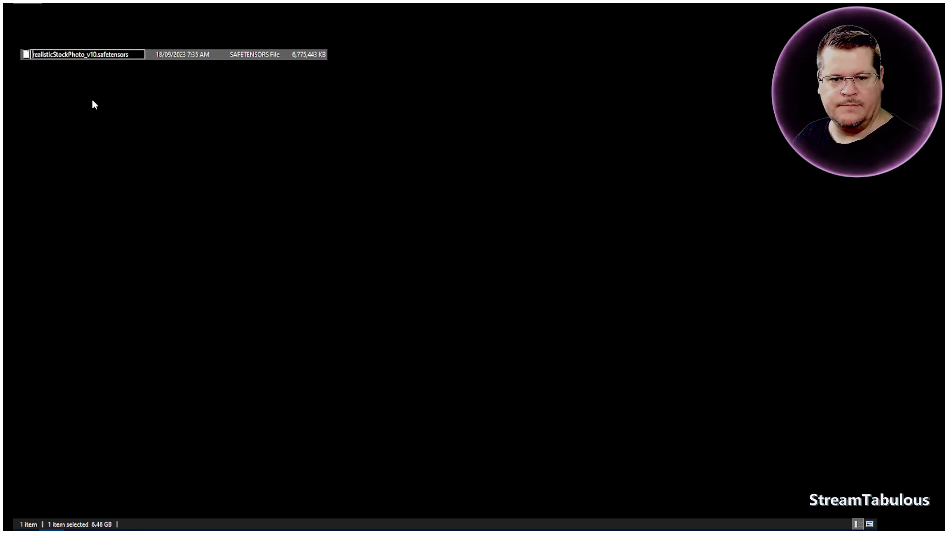
pyautogui.press('Return')
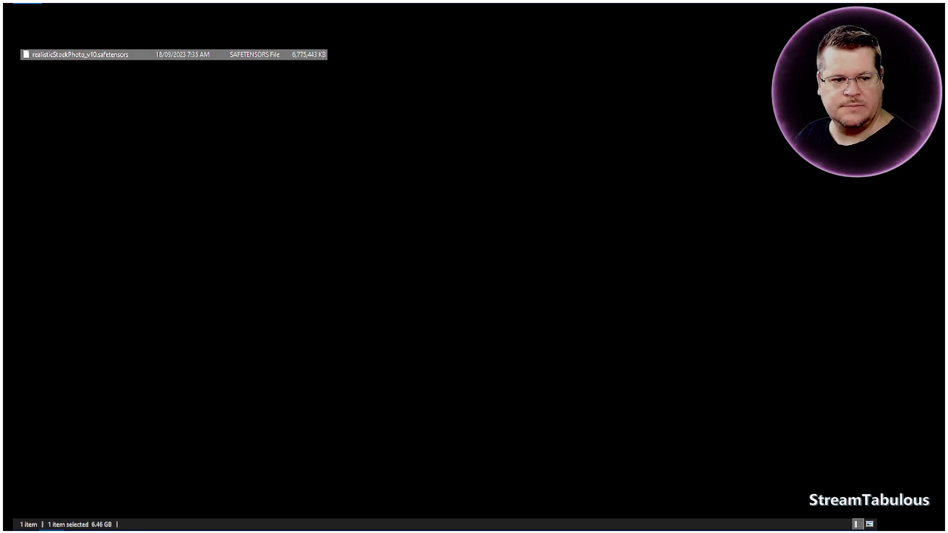
# Back in the SDXL folder, rename the Angra file as "Angra 10 v22.safetensors", without the "SDXL - " prefix
pyautogui.hotkey('alt', 'Left')
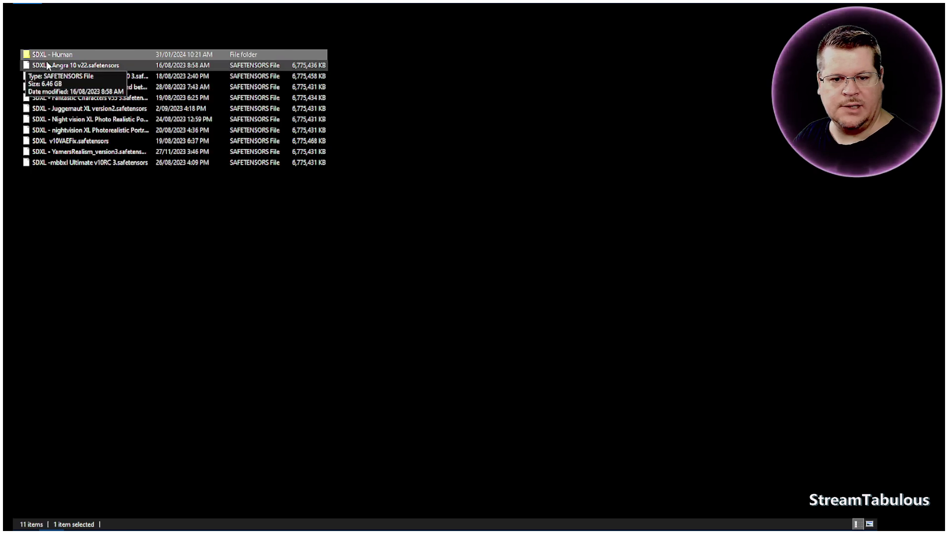
pyautogui.click(46, 63)
pyautogui.press('F2')
pyautogui.press('Home')
pyautogui.press('Delete')
pyautogui.press('Delete')
pyautogui.press('Delete')
pyautogui.press('Delete')
pyautogui.press('Delete')
pyautogui.press('Delete')
pyautogui.press('Delete')
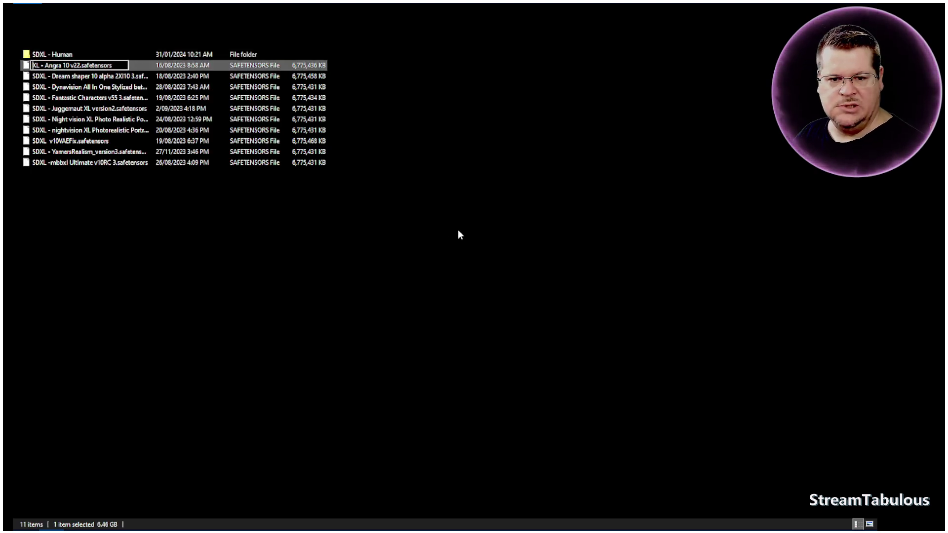
pyautogui.press('Return')
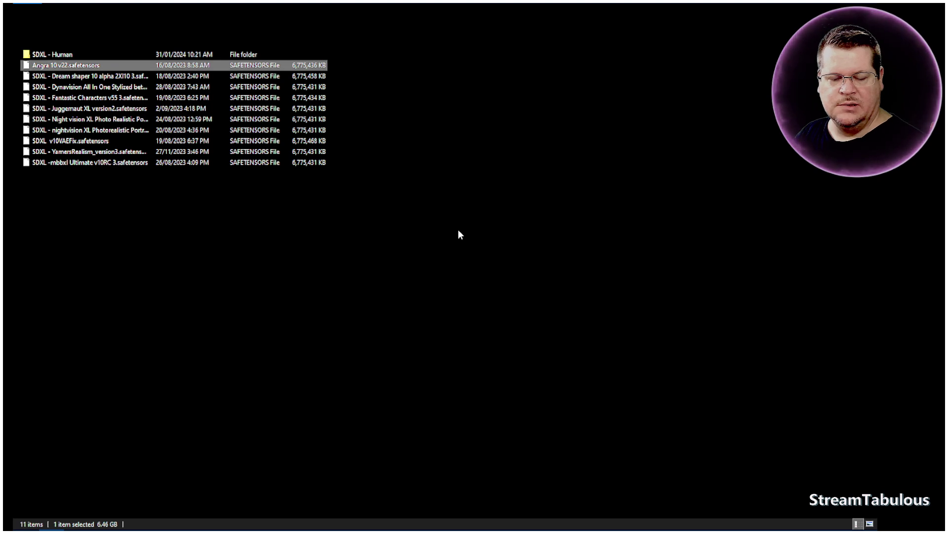
# Remove the "SDXL - " prefix from the Dream shaper file so it reads "Dream shaper 10 alpha 2Xl10 3.safetensors"
pyautogui.press('Down')
pyautogui.press('F2')
pyautogui.press('Home')
pyautogui.press('Delete')
pyautogui.press('Delete')
pyautogui.press('Delete')
pyautogui.press('Delete')
pyautogui.press('Delete')
pyautogui.press('Delete')
pyautogui.press('Delete')
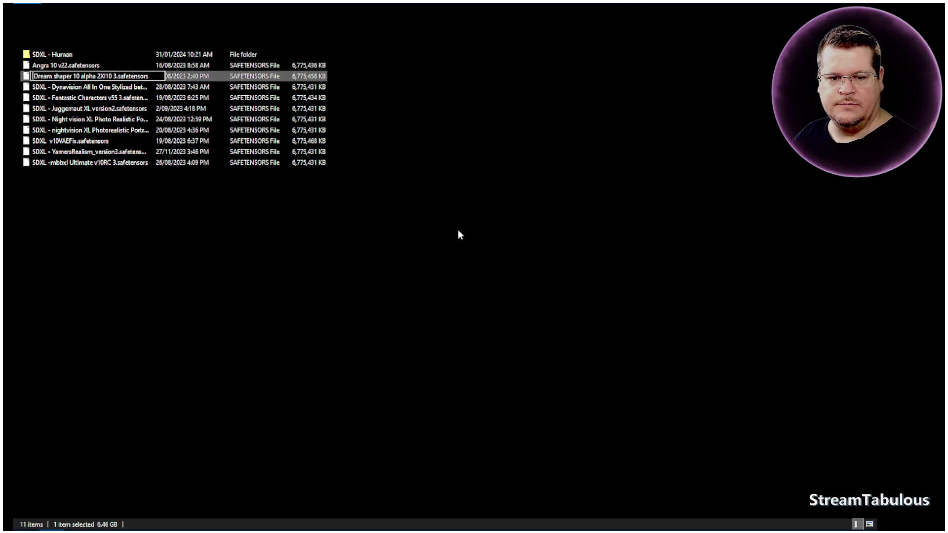
pyautogui.press('Return')
# Remove the "SDXL - " prefix from the Dynavision file so its name starts with "Dynavision All In One Stylized beta 0411"
pyautogui.press('Down')
pyautogui.press('F2')
pyautogui.press('Home')
pyautogui.press('Delete')
pyautogui.press('Delete')
pyautogui.press('Delete')
pyautogui.press('Delete')
pyautogui.press('Delete')
pyautogui.press('Delete')
pyautogui.press('Delete')
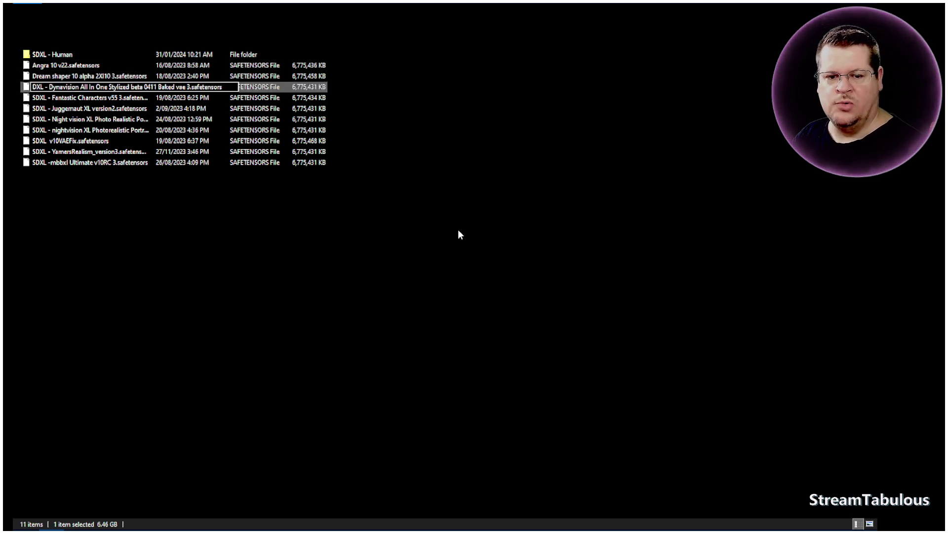
pyautogui.press('Return')
# Rename the Fantastic Characters file as "Fantastic Characters v55 3.safetensors", dropping the leading "SDXL - "
pyautogui.press('Down')
pyautogui.press('F2')
pyautogui.press('Home')
pyautogui.press('Delete')
pyautogui.press('Delete')
pyautogui.press('Delete')
pyautogui.press('Delete')
pyautogui.press('Delete')
pyautogui.press('Delete')
pyautogui.press('Delete')
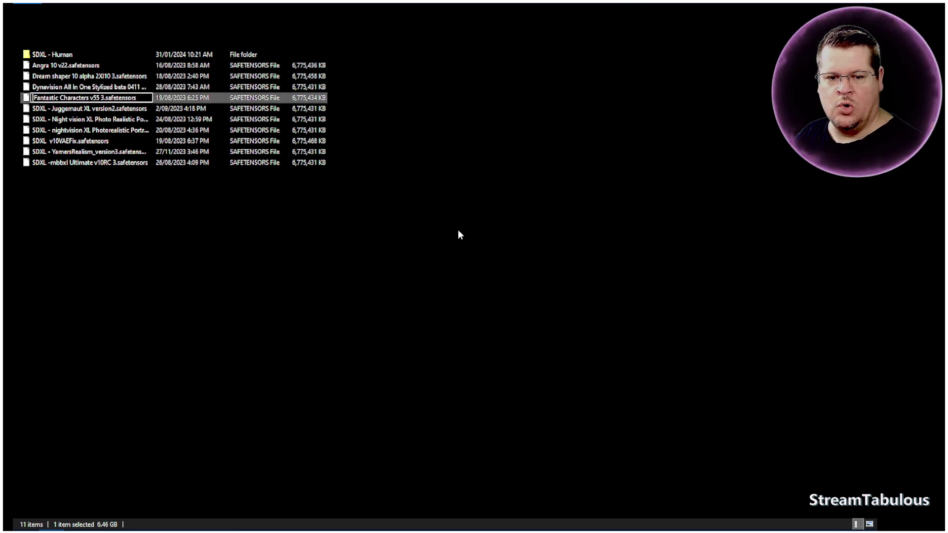
pyautogui.press('Return')
# Rename the Juggernaut file as "Juggernaut XL version2.safetensors", dropping the leading "SDXL - "
pyautogui.press('Down')
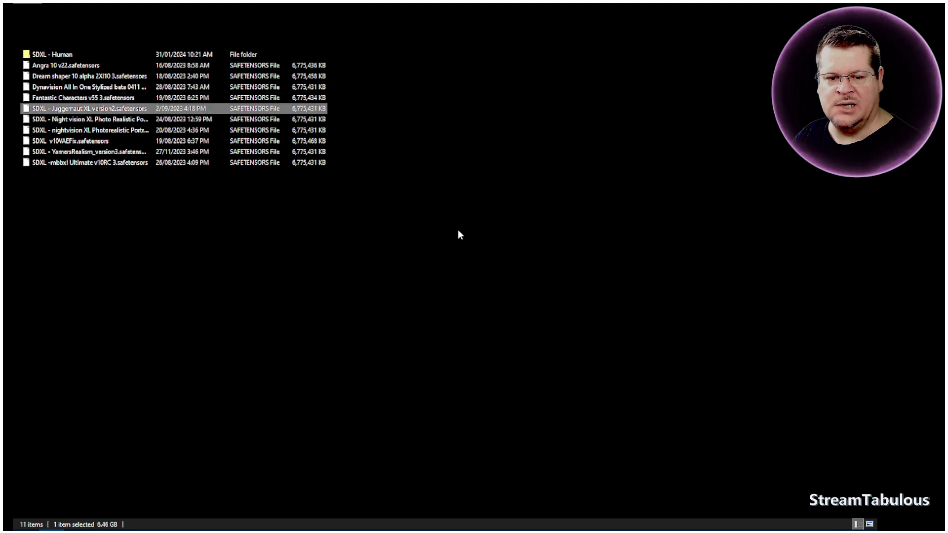
pyautogui.press('F2')
pyautogui.press('Home')
pyautogui.press('Delete')
pyautogui.press('Delete')
pyautogui.press('Delete')
pyautogui.press('Delete')
pyautogui.press('Delete')
pyautogui.press('Delete')
pyautogui.press('Delete')
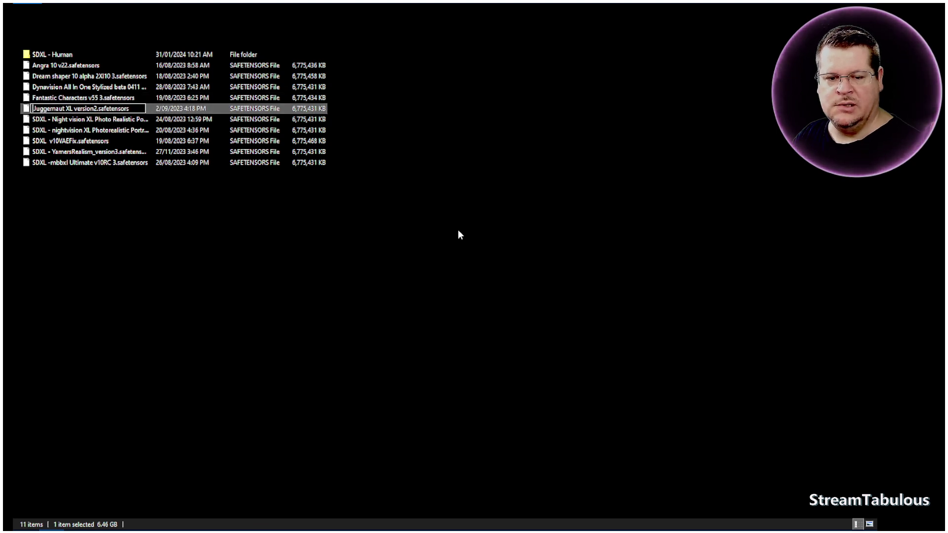
pyautogui.press('Return')
# Remove the "SDXL - " prefix from the beta 0681 Bakedvae file so its name starts with "Night vision XL Photo Realistic Portrait"
pyautogui.press('Down')
pyautogui.press('F2')
pyautogui.press('Home')
pyautogui.press('Delete')
pyautogui.press('Delete')
pyautogui.press('Delete')
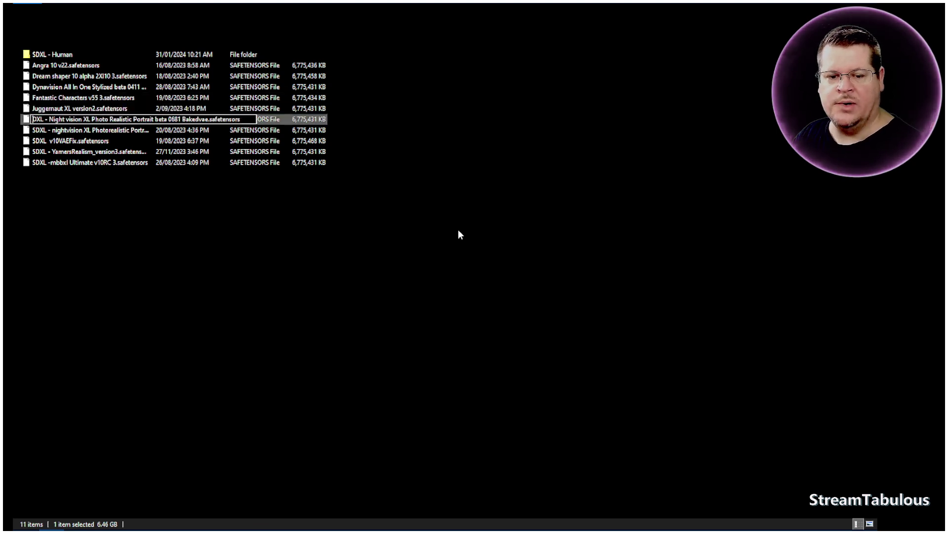
pyautogui.press('Delete')
pyautogui.press('Delete')
pyautogui.press('Delete')
pyautogui.press('Delete')
pyautogui.press('Return')
# Remove the "SDXL - " prefix from the alpha version so its name starts with "nightvision XL Photorealistic Portrait"
pyautogui.press('Down')
pyautogui.press('F2')
pyautogui.press('Home')
pyautogui.press('Delete')
pyautogui.press('Delete')
pyautogui.press('Delete')
pyautogui.press('Delete')
pyautogui.press('Delete')
pyautogui.press('Delete')
pyautogui.press('Delete')
pyautogui.press('Return')
# Rename the VAE fix file as "v10VAEFix.safetensors", dropping the leading "SDXL" and spaces
pyautogui.press('Down')
pyautogui.press('F2')
pyautogui.press('Home')
pyautogui.press('Delete')
pyautogui.press('Delete')
pyautogui.press('Delete')
pyautogui.press('Delete')
pyautogui.press('Delete')
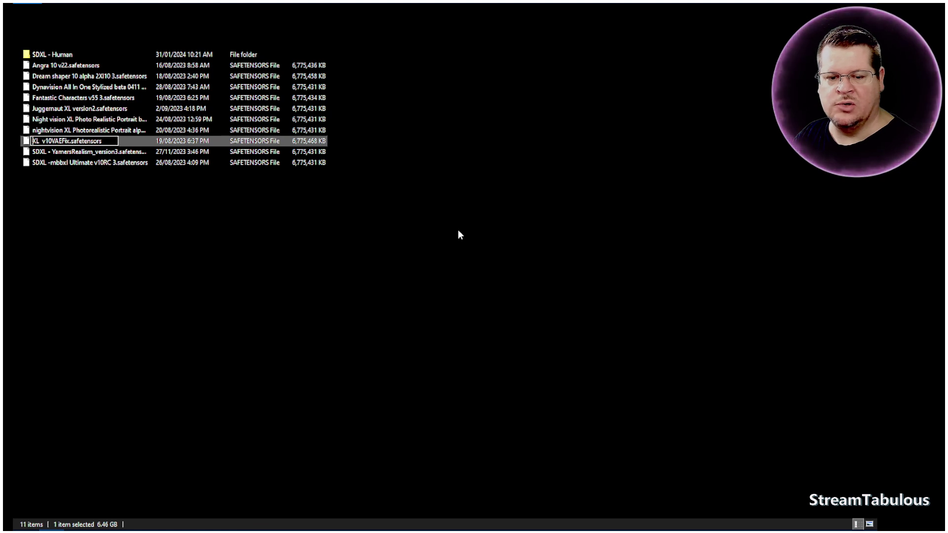
pyautogui.press('Return')
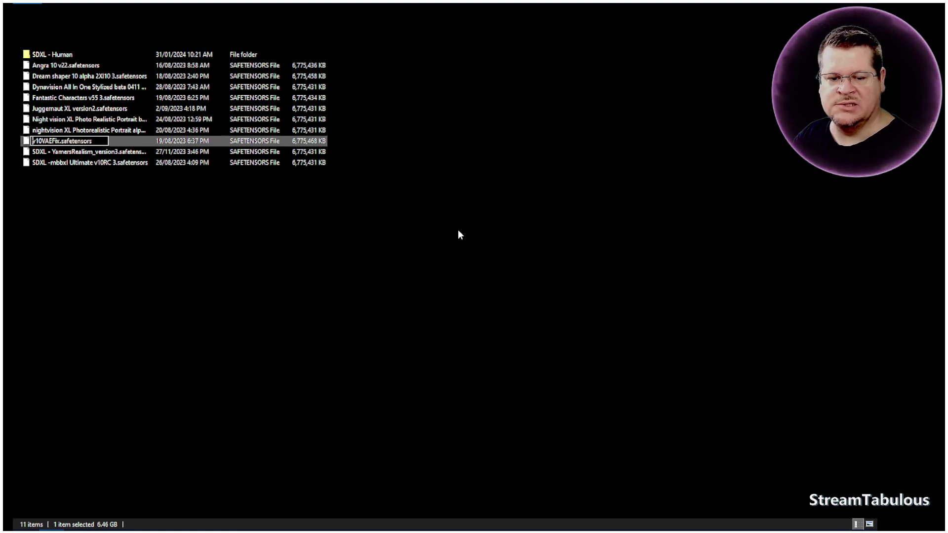
# Rename the Yamers Realism file as "YamersRealism_version3.safetensors", without the "SDXL - " prefix
pyautogui.press('Up')
pyautogui.press('Up')
pyautogui.press('F2')
pyautogui.press('Home')
pyautogui.press('Delete')
pyautogui.press('Delete')
pyautogui.press('Delete')
pyautogui.press('Delete')
pyautogui.press('Delete')
pyautogui.press('Delete')
pyautogui.press('Delete')
pyautogui.press('Return')
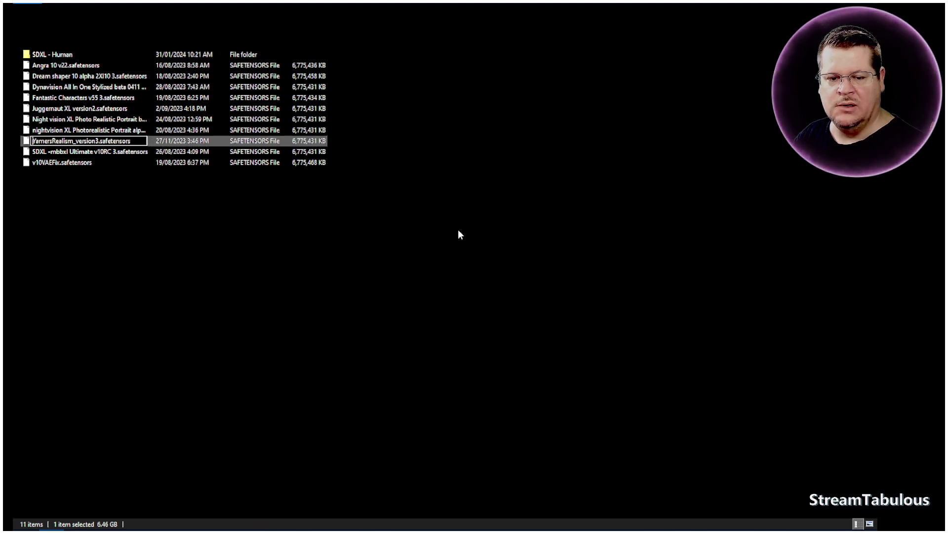
# Rename the remaining prefixed file as "mbbxl Ultimate v10RC 3.safetensors", dropping the leading "SDXL -"
pyautogui.press('Up')
pyautogui.press('Up')
pyautogui.press('F2')
pyautogui.press('Home')
pyautogui.press('Delete')
pyautogui.press('Delete')
pyautogui.press('Delete')
pyautogui.press('Delete')
pyautogui.press('Delete')
pyautogui.press('Delete')
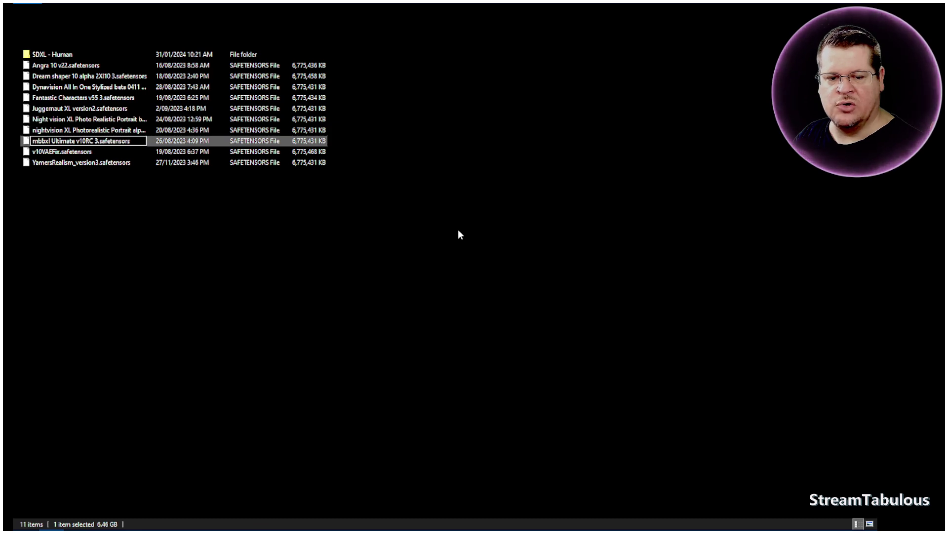
pyautogui.press('Return')
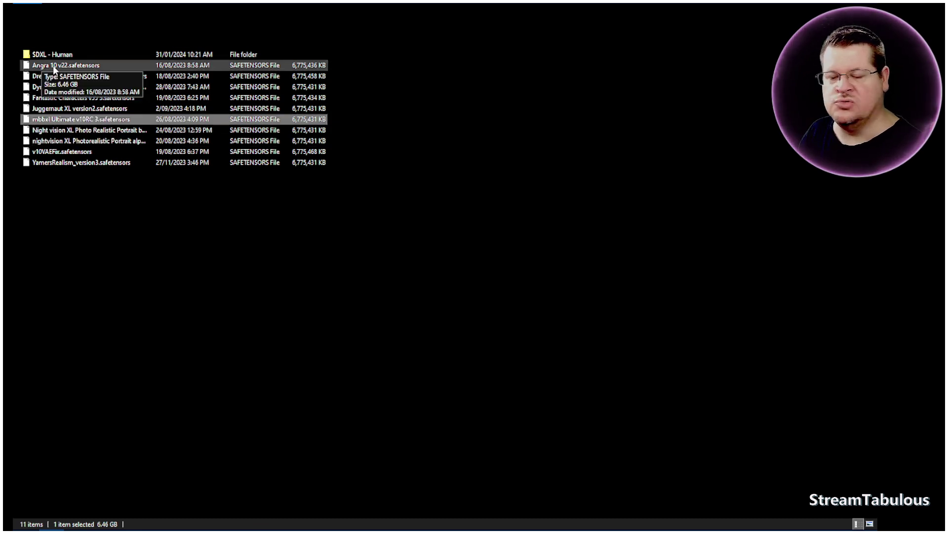
# Refresh the SDXL folder listing and go up two levels to the folder that holds stable-diffusion and lora
pyautogui.click(206, 287)
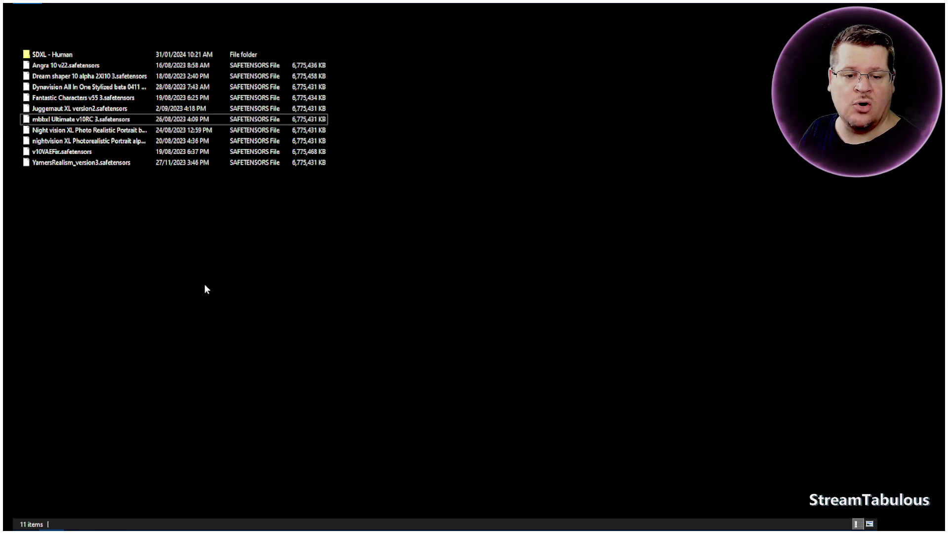
pyautogui.press('F5')
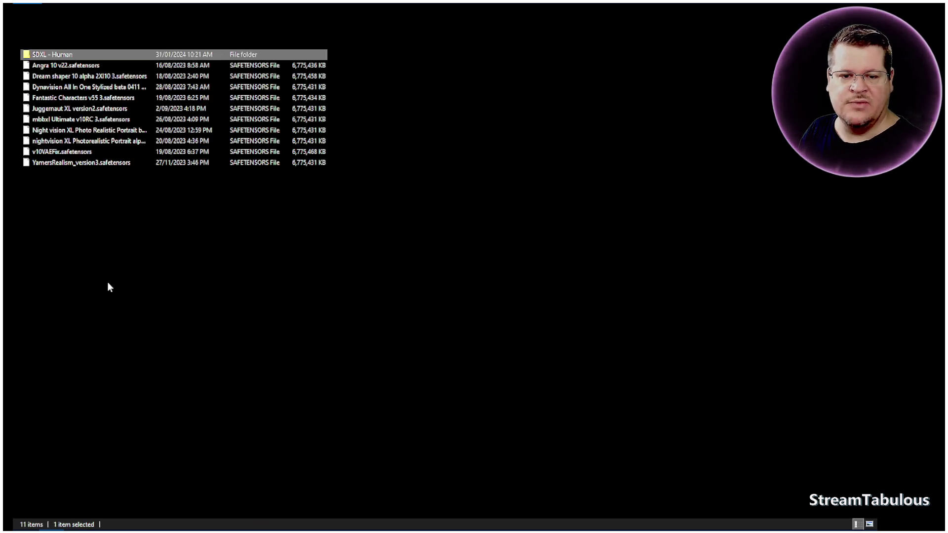
pyautogui.hotkey('alt', 'Up')
pyautogui.hotkey('alt', 'Up')
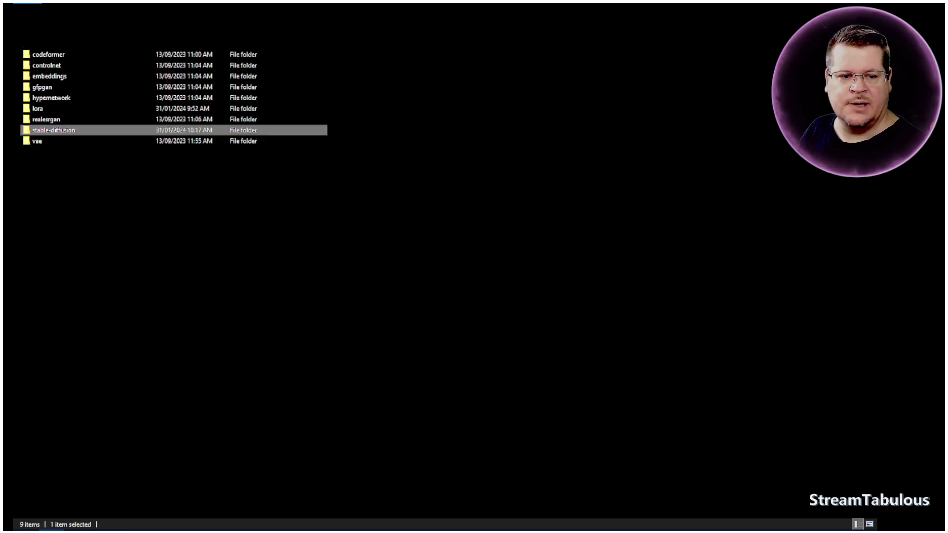
# Switch to Krita, open the style preset settings for AI Image Generation and refresh the model checkpoint list
pyautogui.moveTo(25, 522)
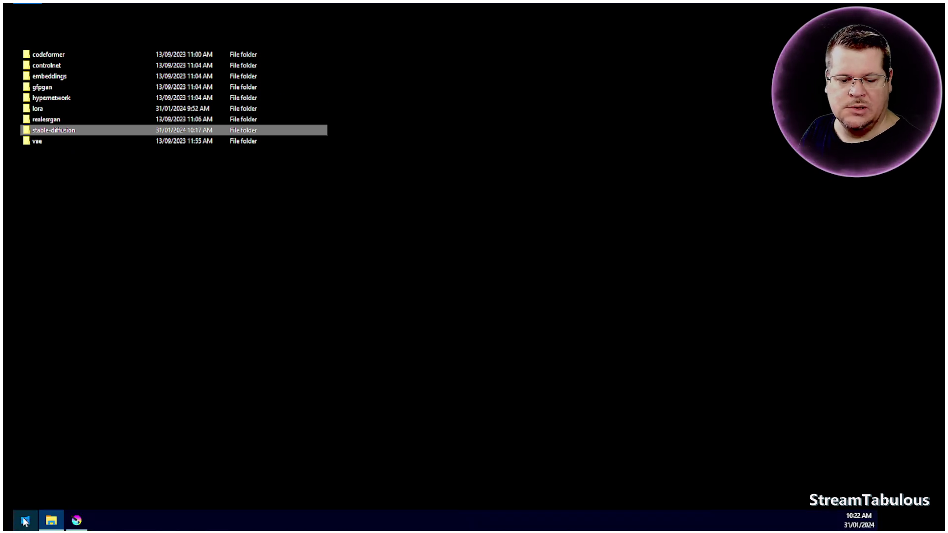
pyautogui.click(77, 521)
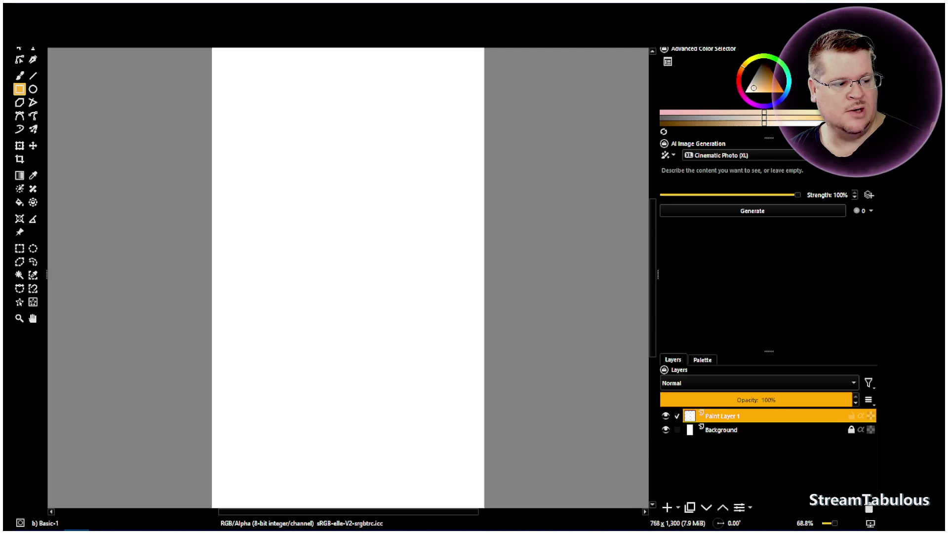
pyautogui.click(810, 156)
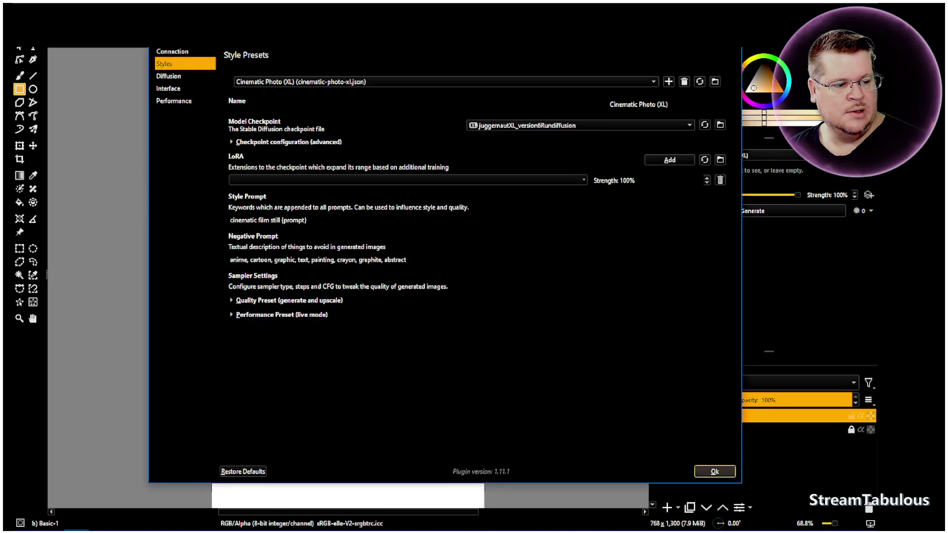
pyautogui.click(705, 125)
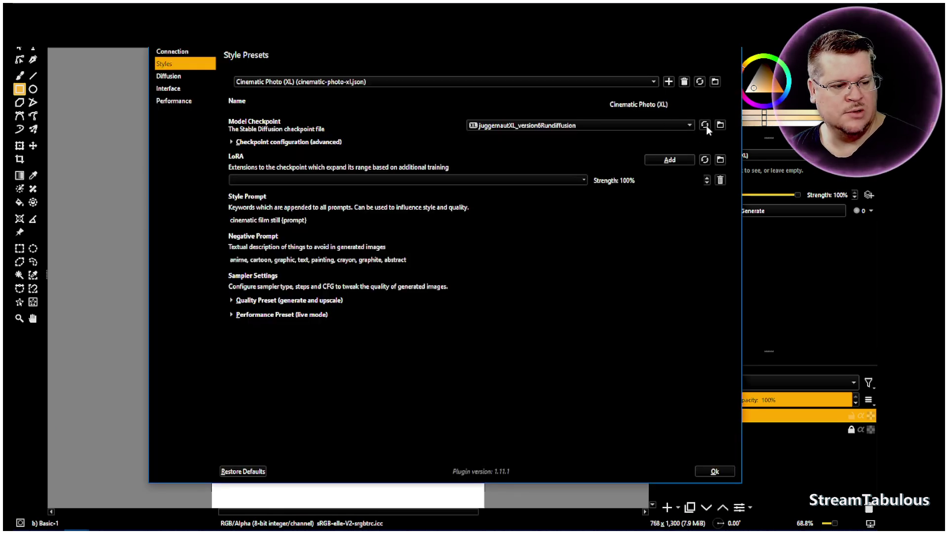
# Select the "- TESTS" style preset and look through its available model checkpoints for the new category folders and shortened names
pyautogui.click(354, 82)
pyautogui.click(417, 176)
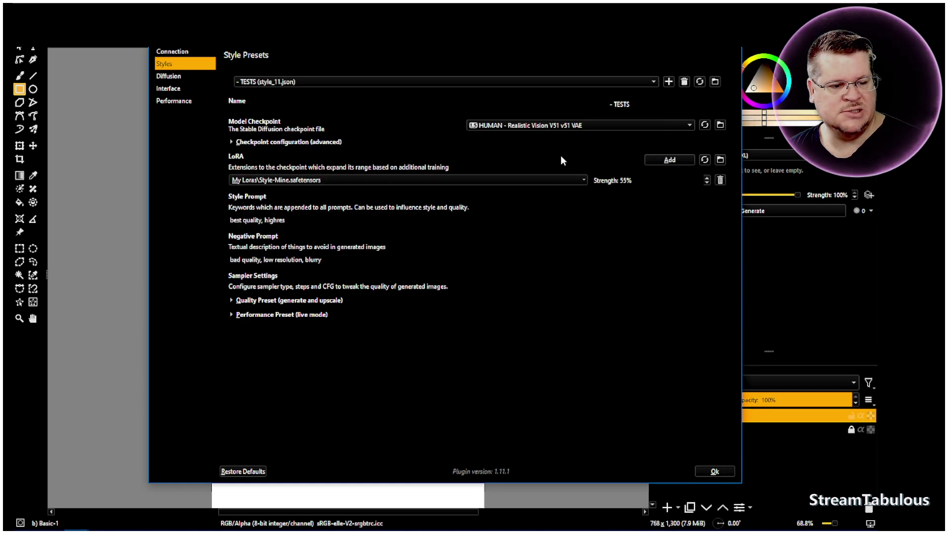
pyautogui.click(550, 128)
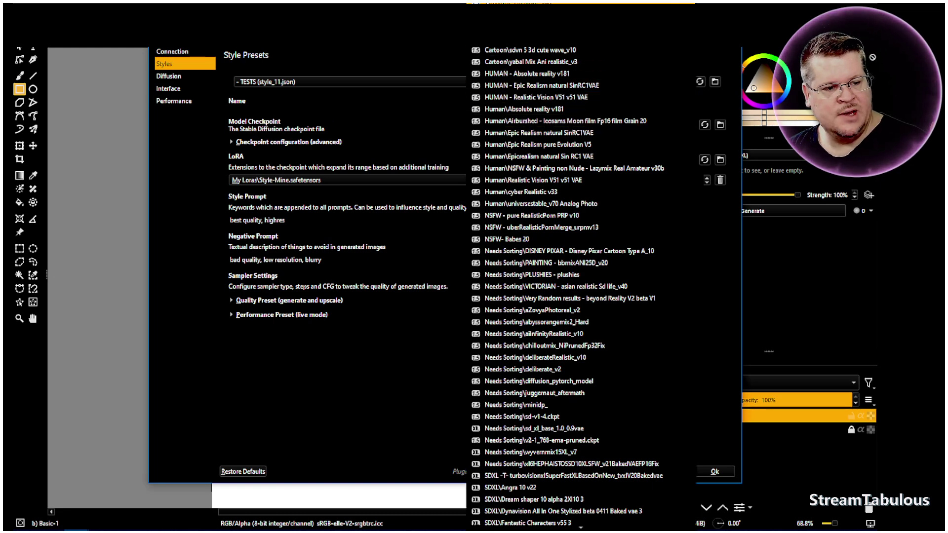
pyautogui.scroll(3, 568, 286)
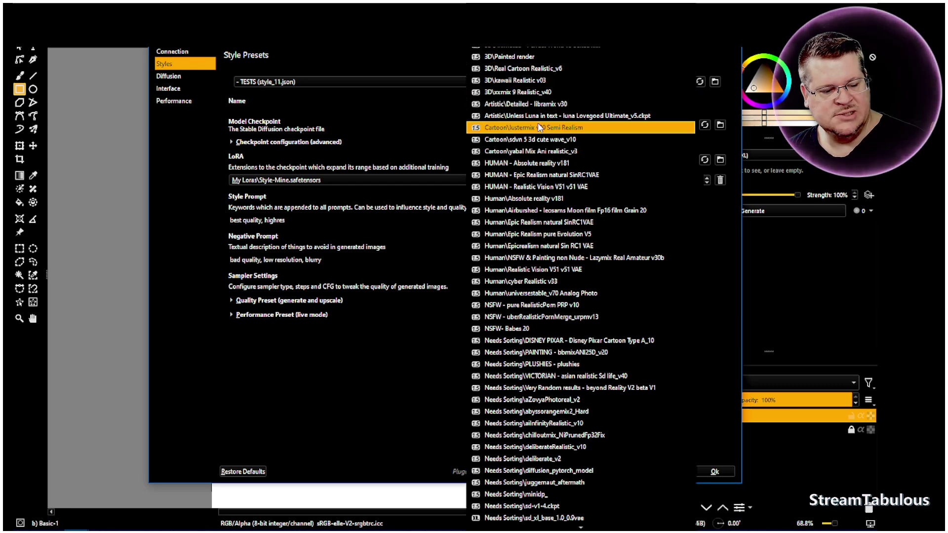
pyautogui.scroll(-6, 540, 128)
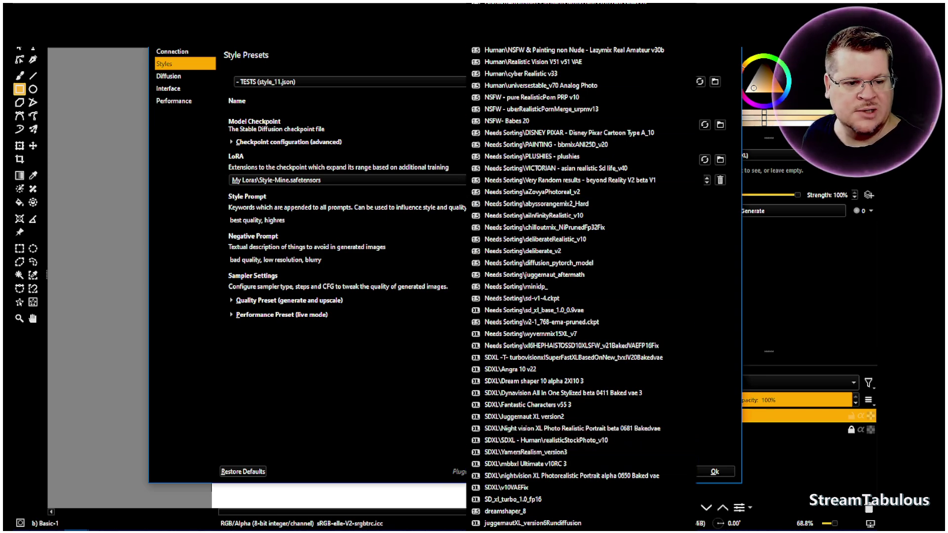
pyautogui.click(380, 387)
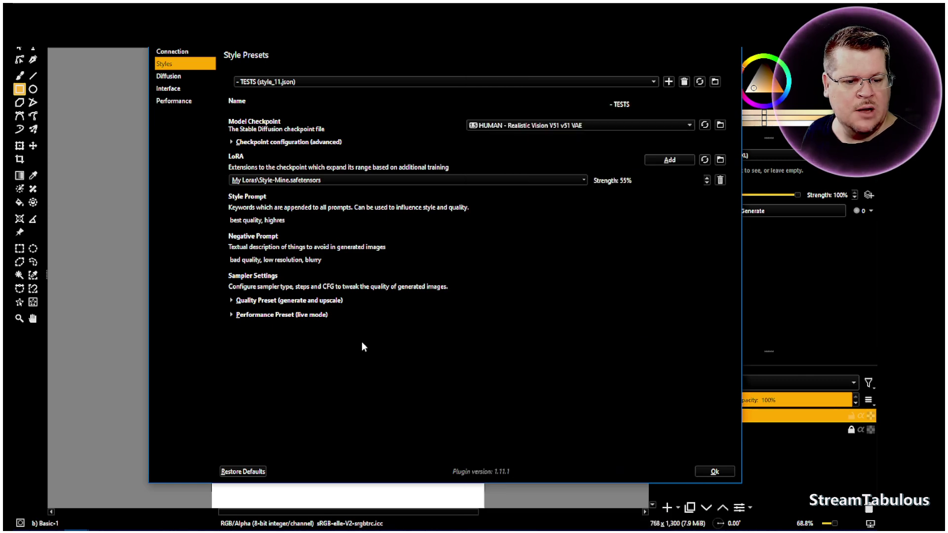
# Look through the LoRA category folders available to the "- TESTS" preset, keep the current LoRA and close the settings
pyautogui.click(412, 181)
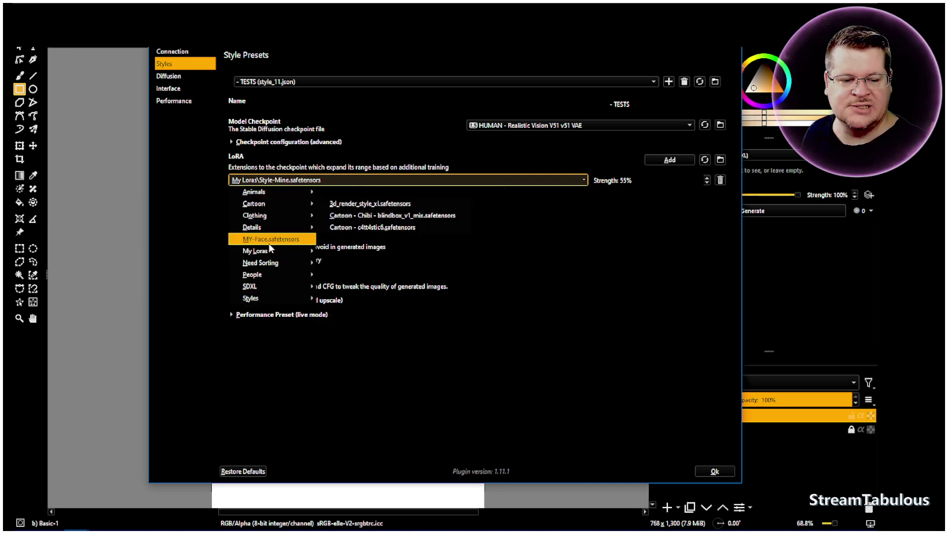
pyautogui.click(487, 408)
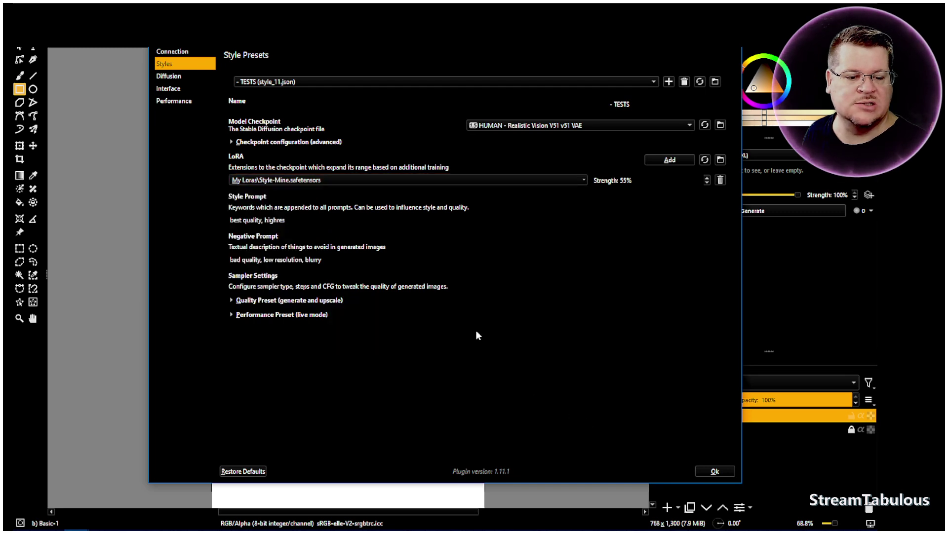
pyautogui.click(725, 474)
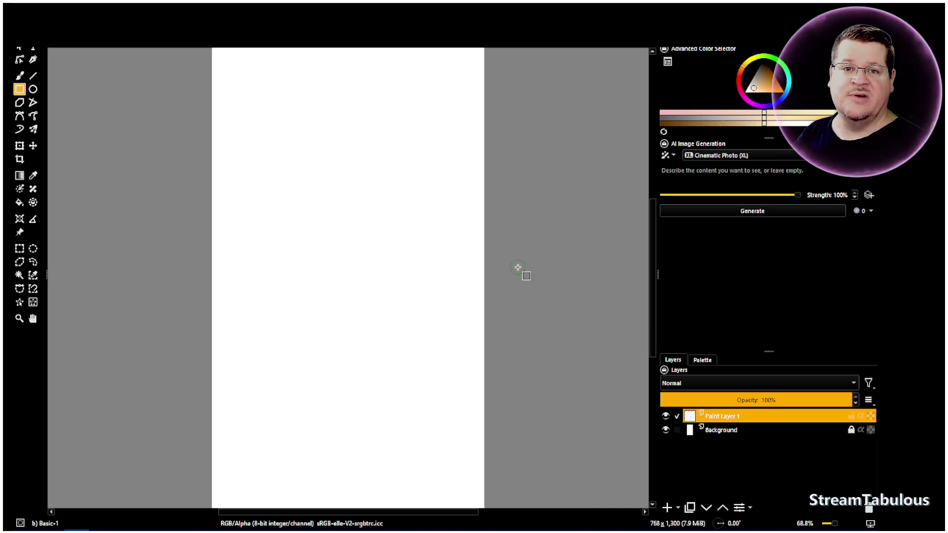
pyautogui.moveTo(303, 528)
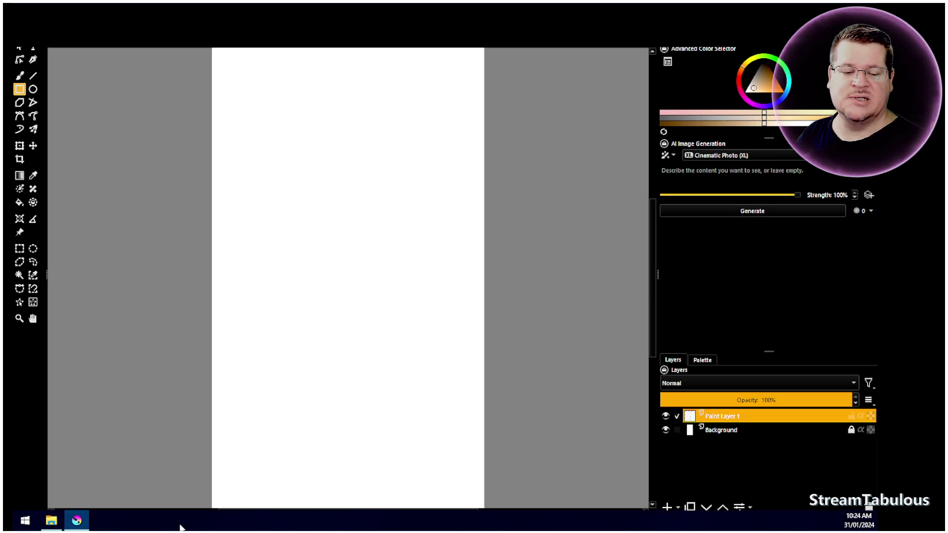